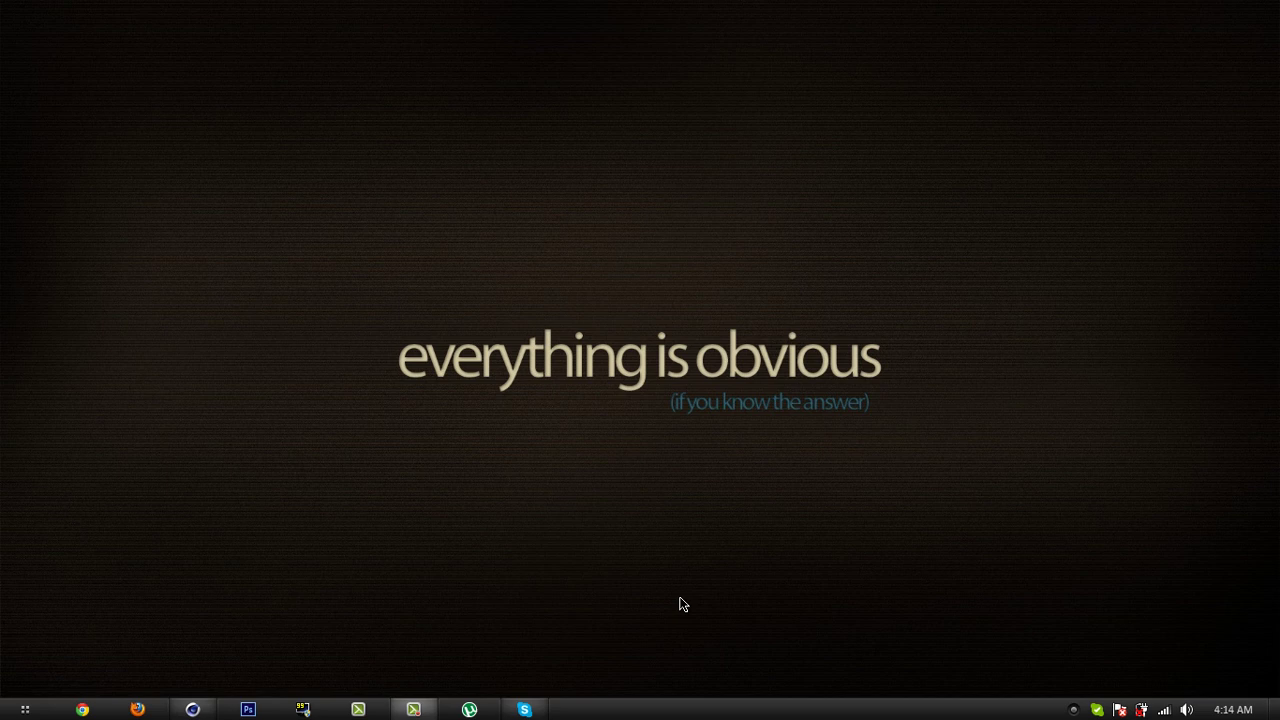
# - Switch to Cinema 4D, add a MoText object to the scene and set its alignment to Middle
pyautogui.click(192, 709)
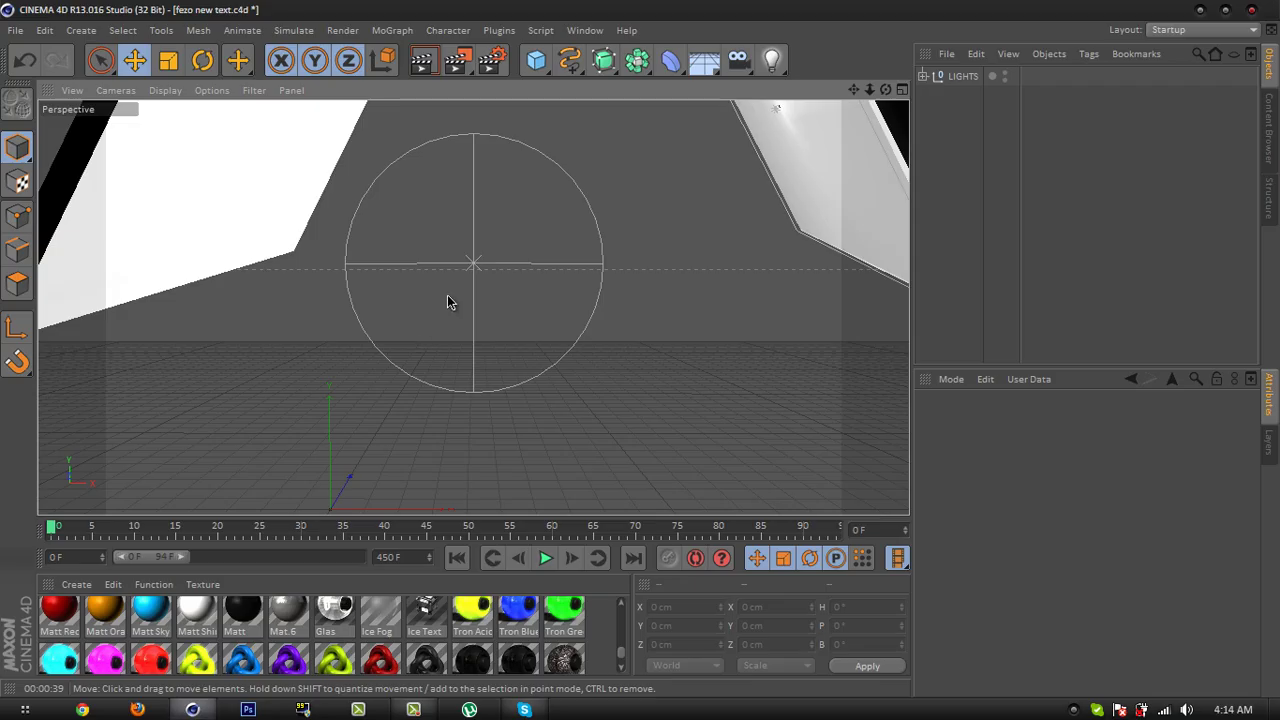
pyautogui.click(392, 30)
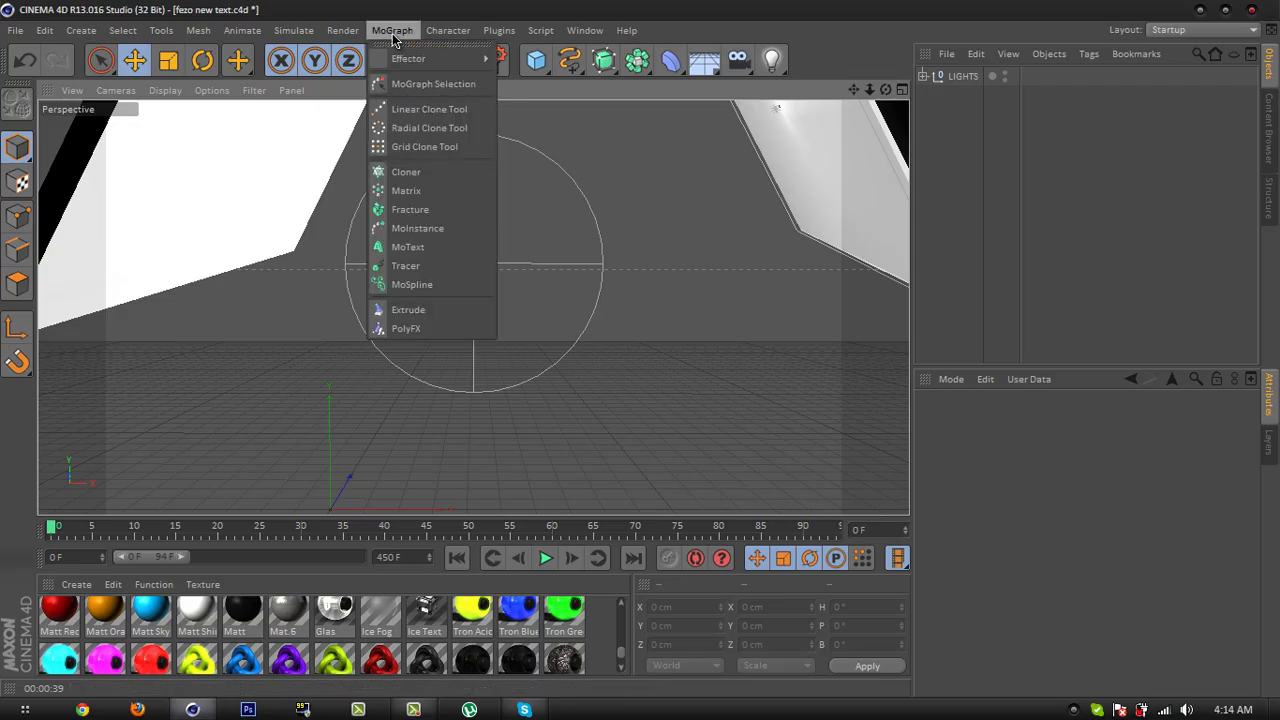
pyautogui.click(416, 249)
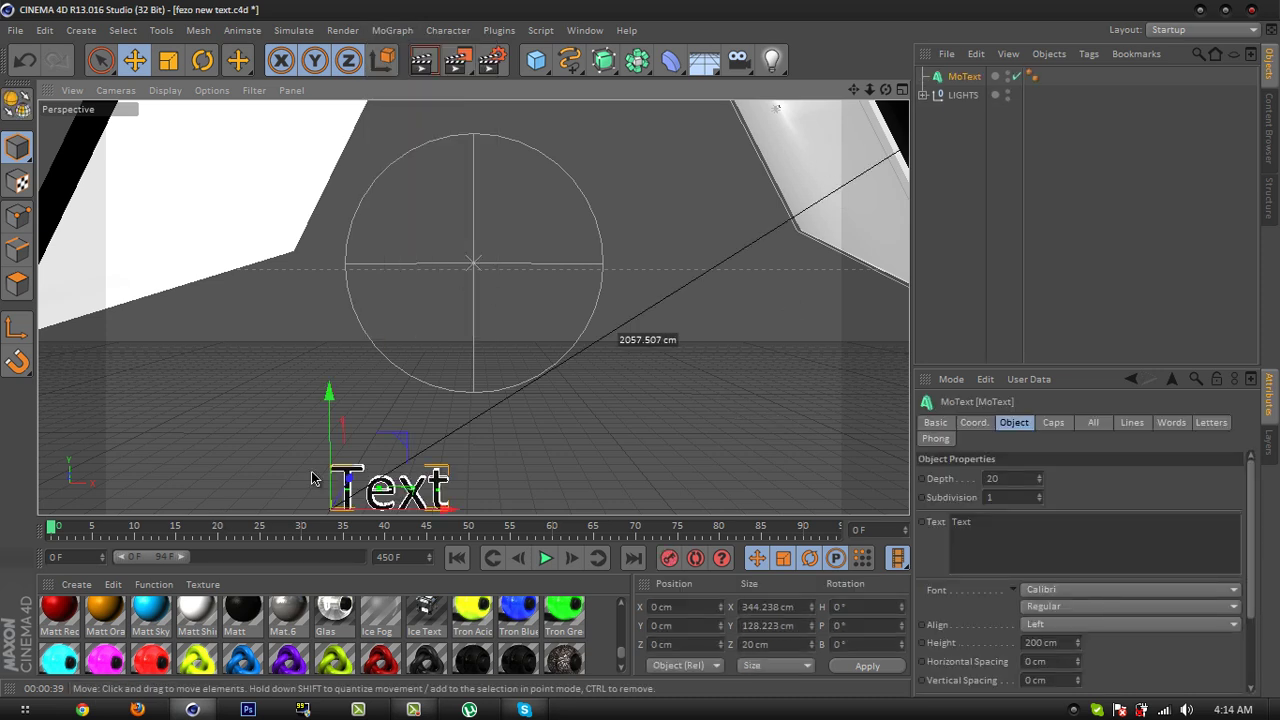
pyautogui.click(1043, 624)
pyautogui.click(1043, 663)
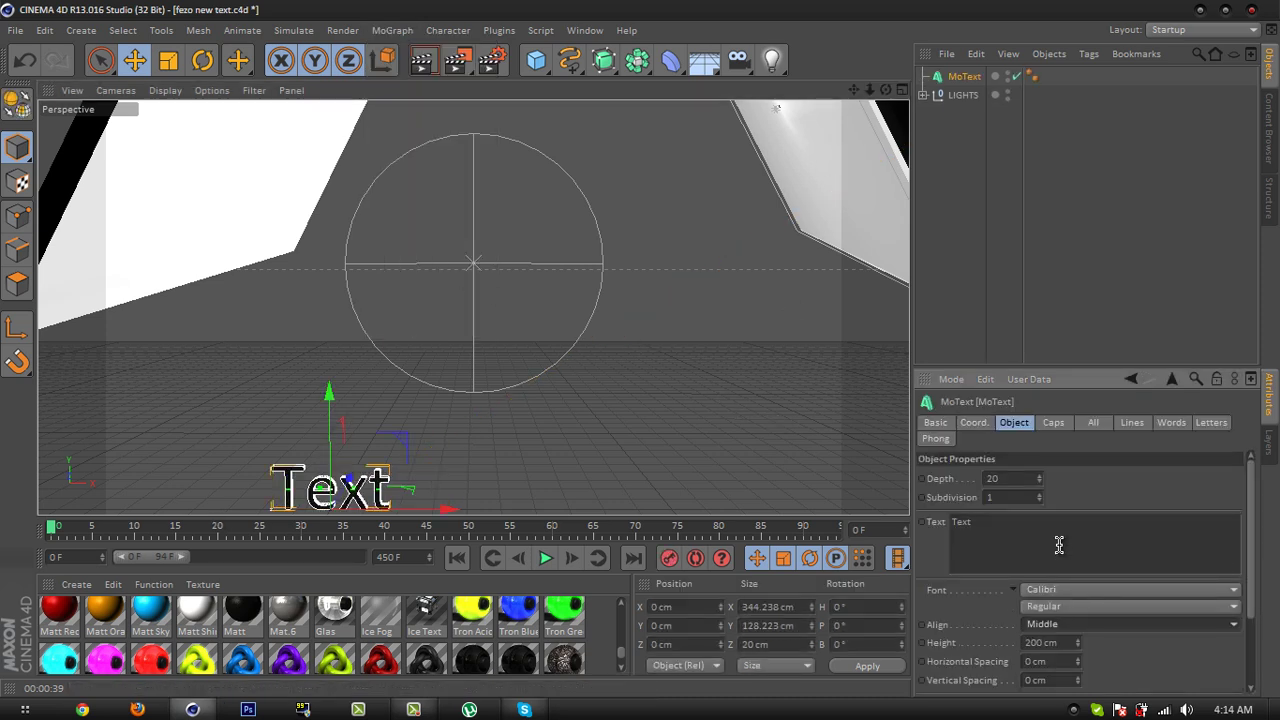
# - Change the MoText wording to TUTORIAL and set its depth to 70
pyautogui.click(1057, 543)
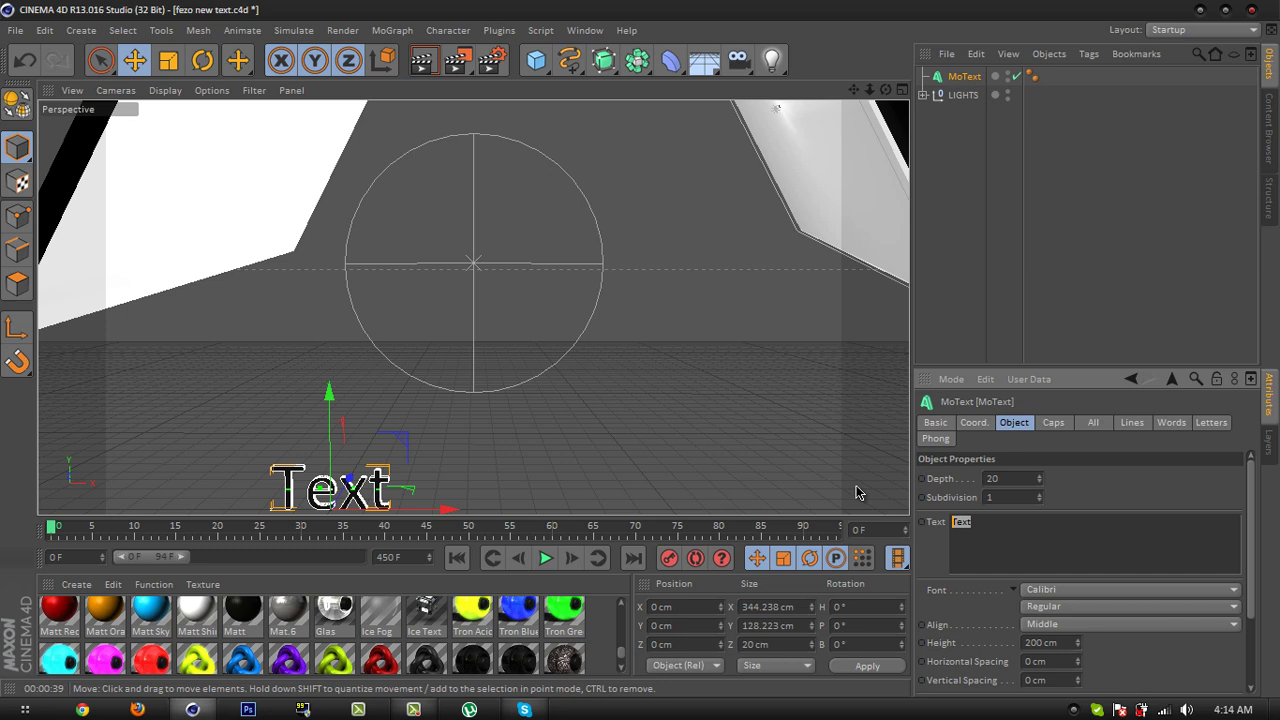
pyautogui.write('TUTORIL')
pyautogui.press('BackSpace')
pyautogui.write('AL')
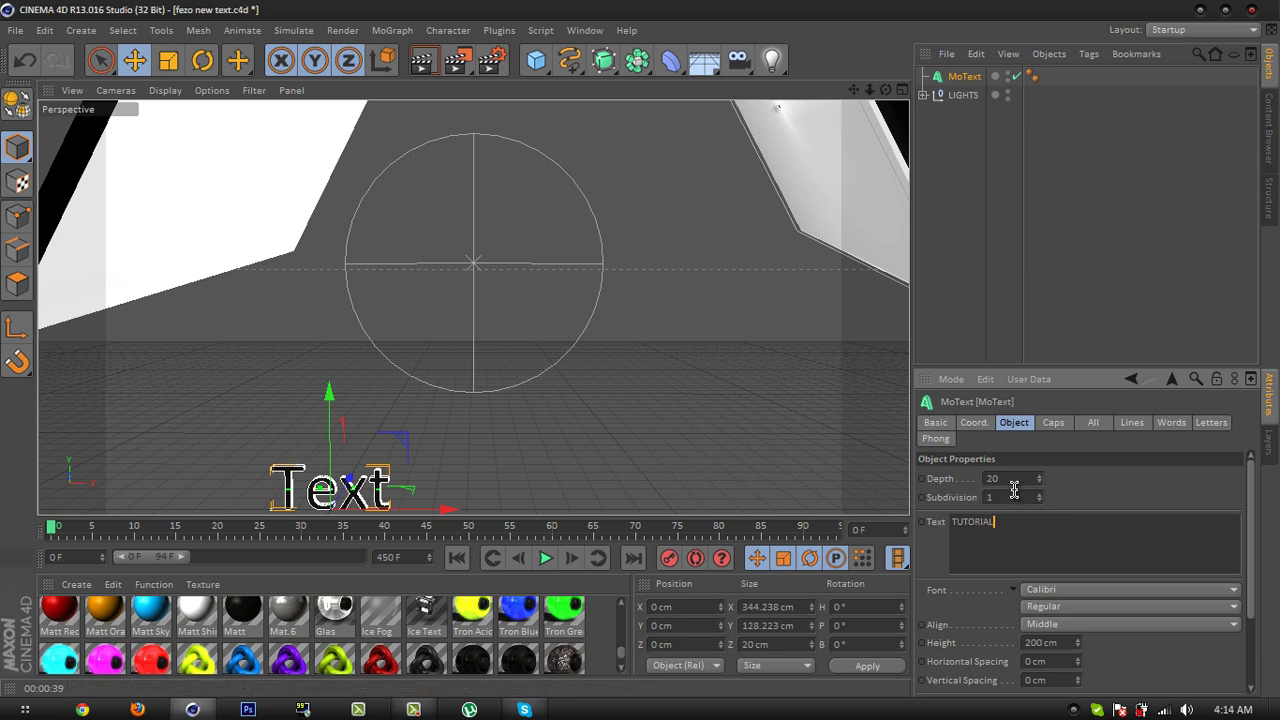
pyautogui.click(1012, 480)
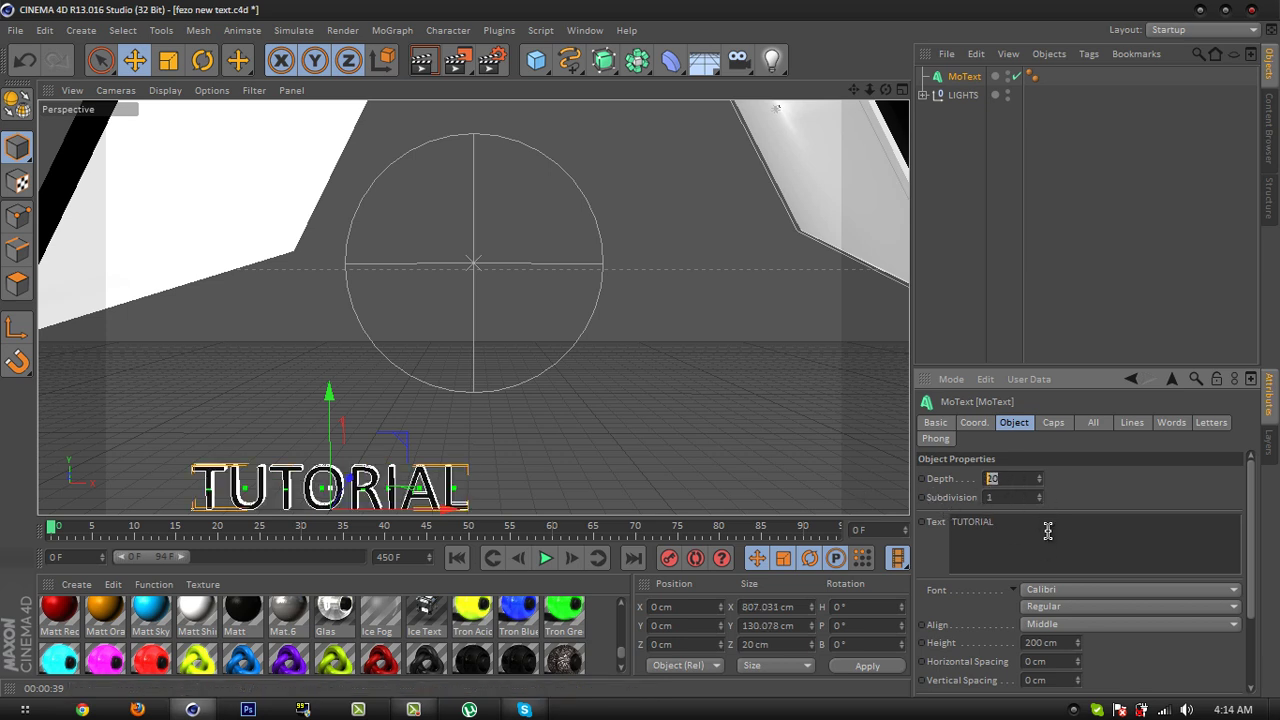
pyautogui.press('Return')
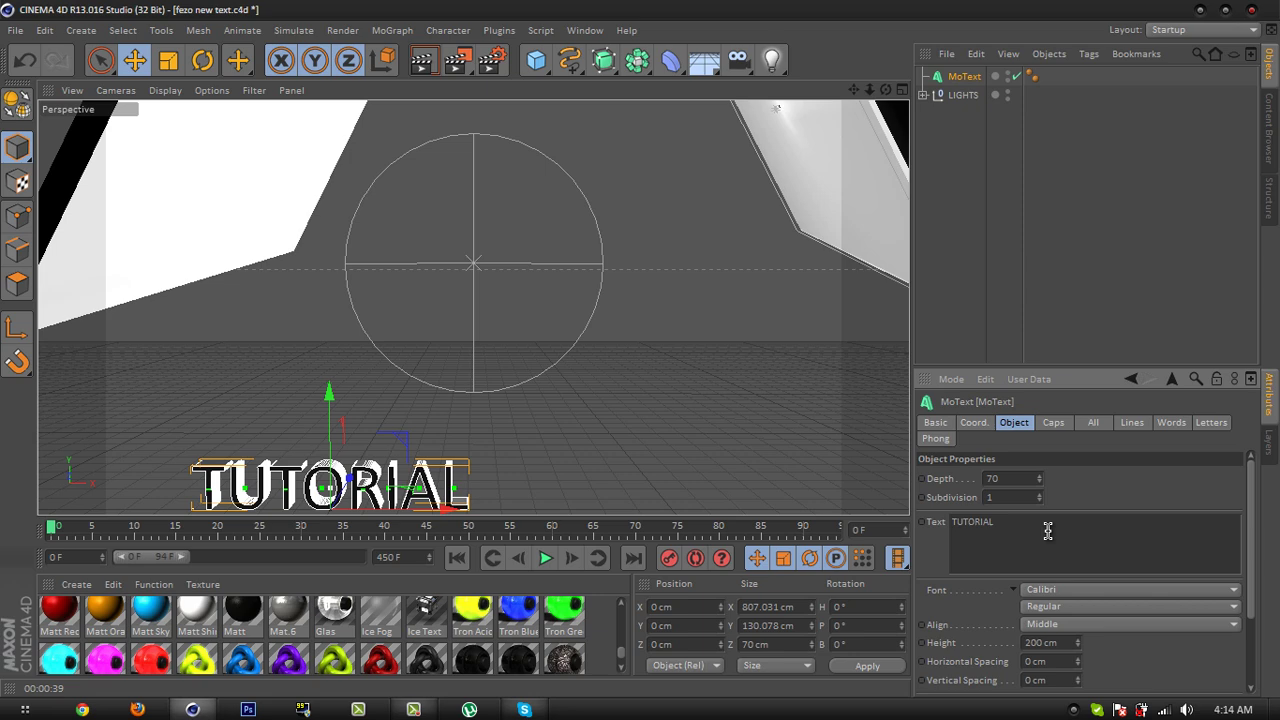
# - Move the text up to about 656 cm on Y and across to about 447 cm on X
pyautogui.moveTo(330, 390); pyautogui.dragTo(375, 178)
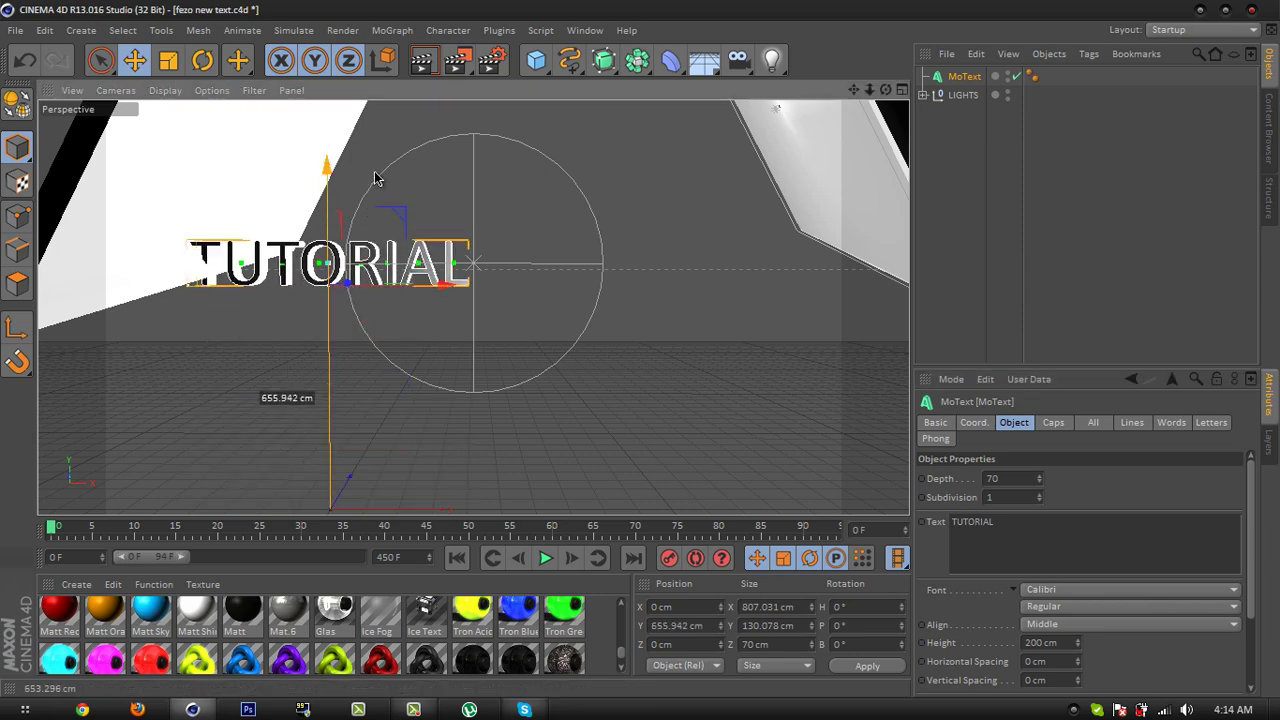
pyautogui.moveTo(478, 290); pyautogui.dragTo(606, 286)
pyautogui.moveTo(869, 89); pyautogui.dragTo(641, 349)
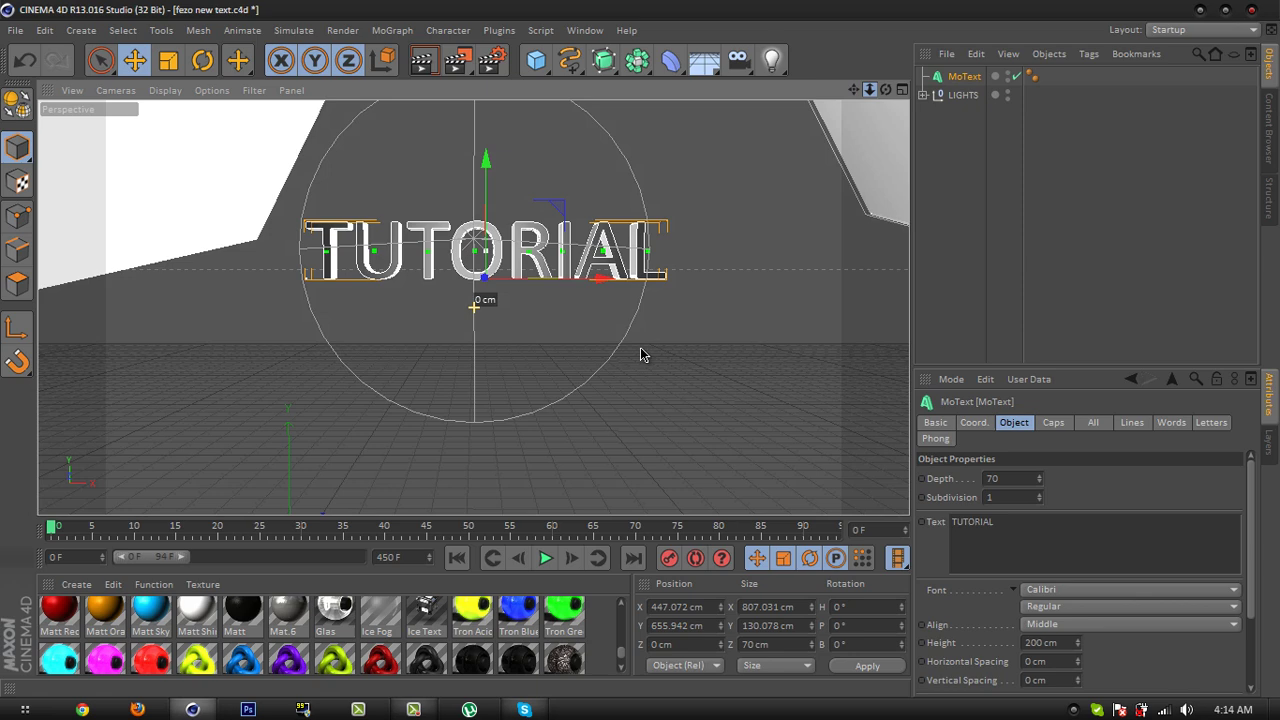
pyautogui.keyDown('alt'); pyautogui.moveTo(640, 348); pyautogui.dragTo(640, 351, button='right'); pyautogui.keyUp('alt')
pyautogui.keyDown('alt'); pyautogui.moveTo(640, 351); pyautogui.dragTo(640, 356, button='middle'); pyautogui.keyUp('alt')
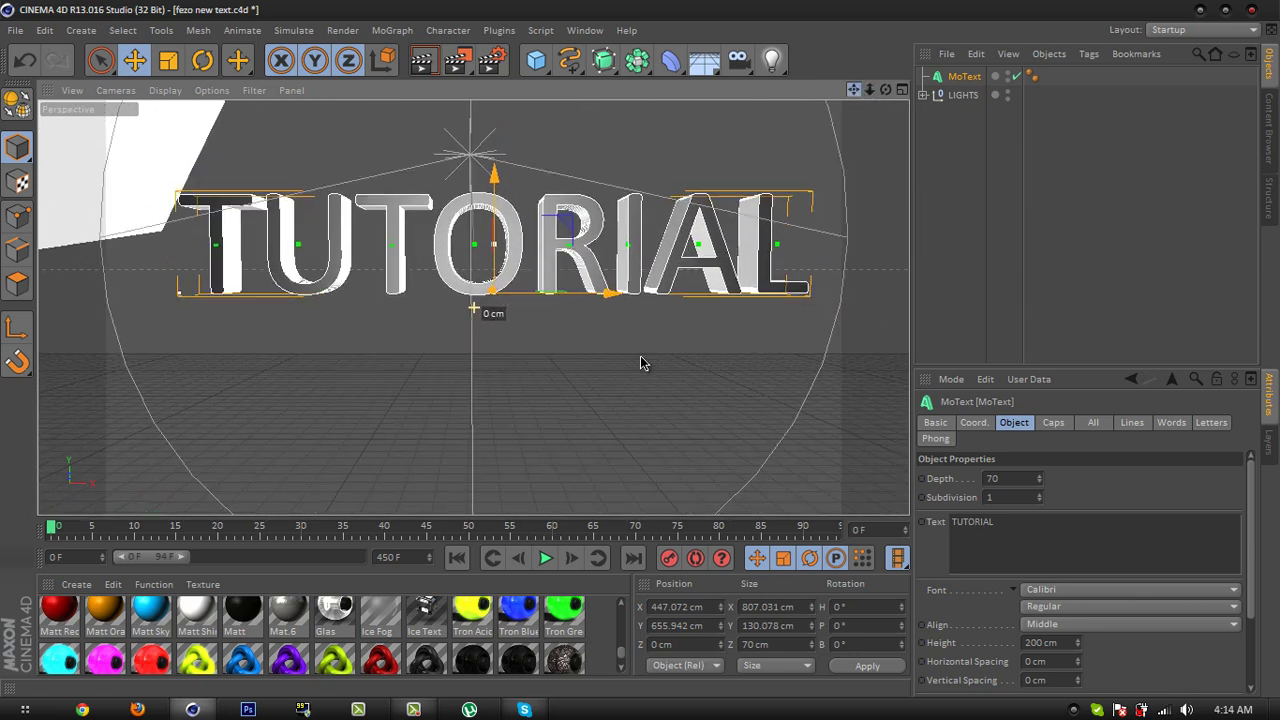
pyautogui.moveTo(641, 357); pyautogui.dragTo(640, 352)
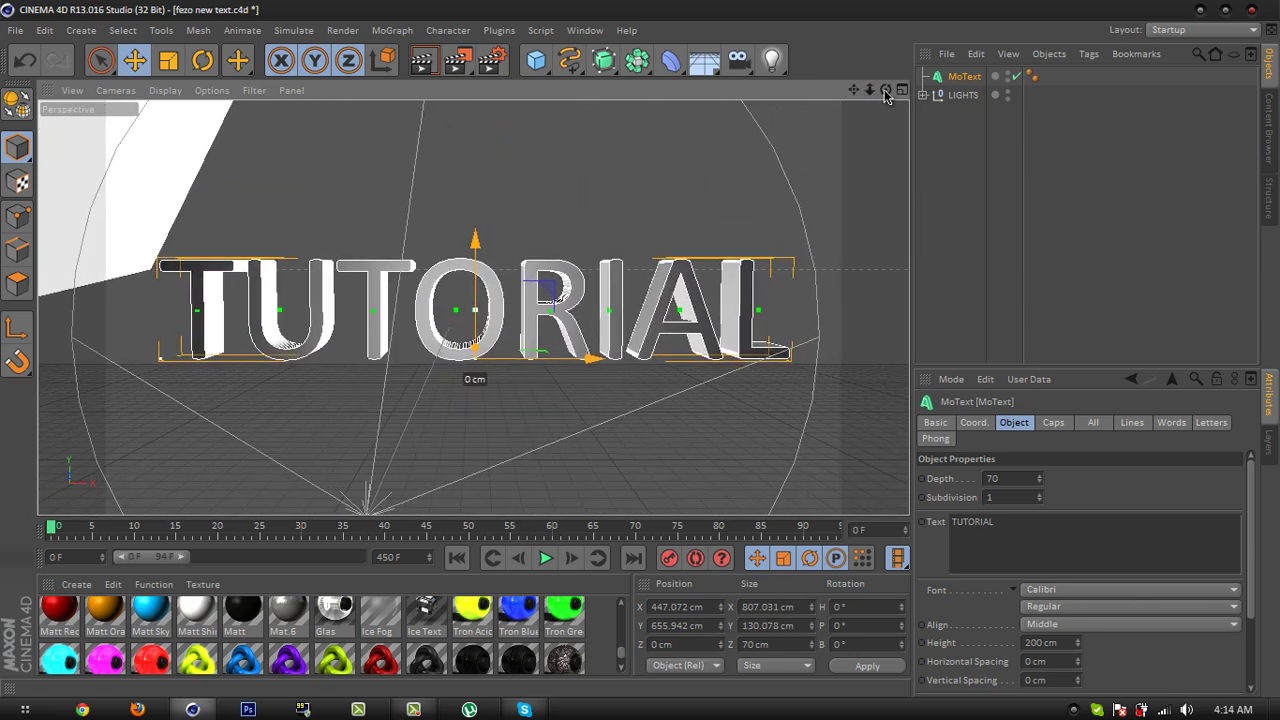
# - Set the font of the TUTORIAL text to BEBAS
pyautogui.click(1051, 590)
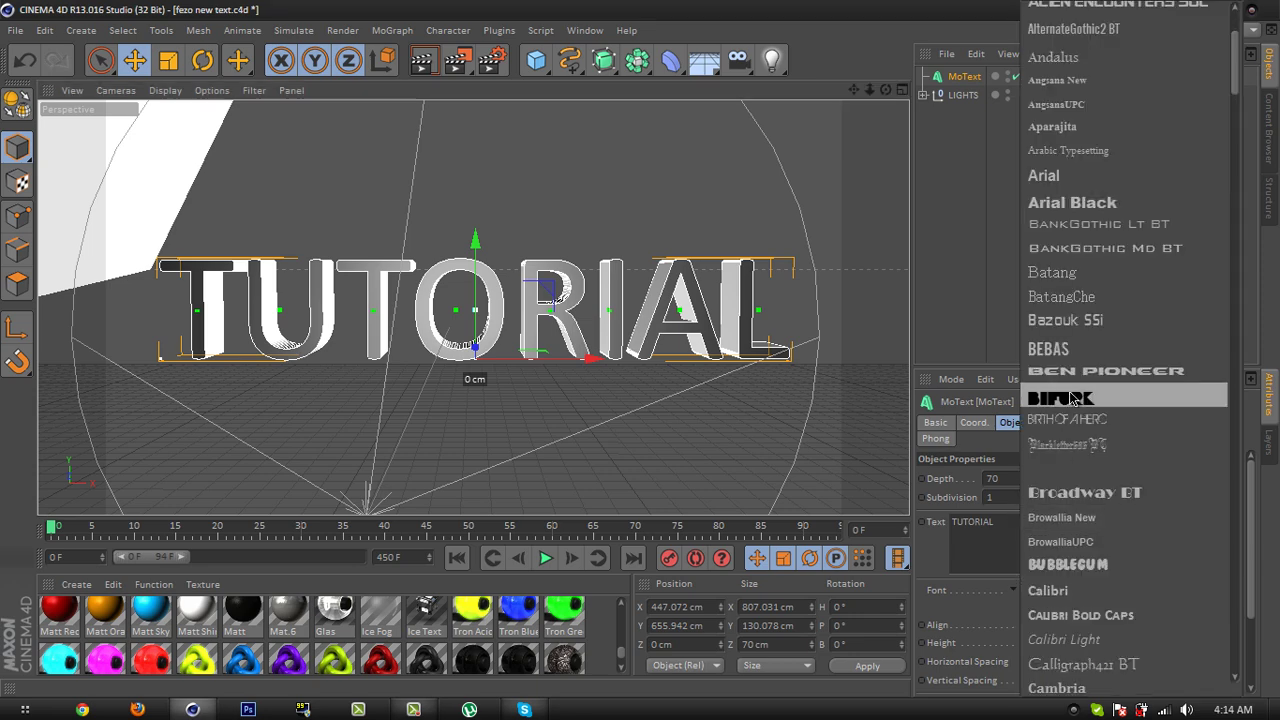
pyautogui.scroll(3, 1120, 247)
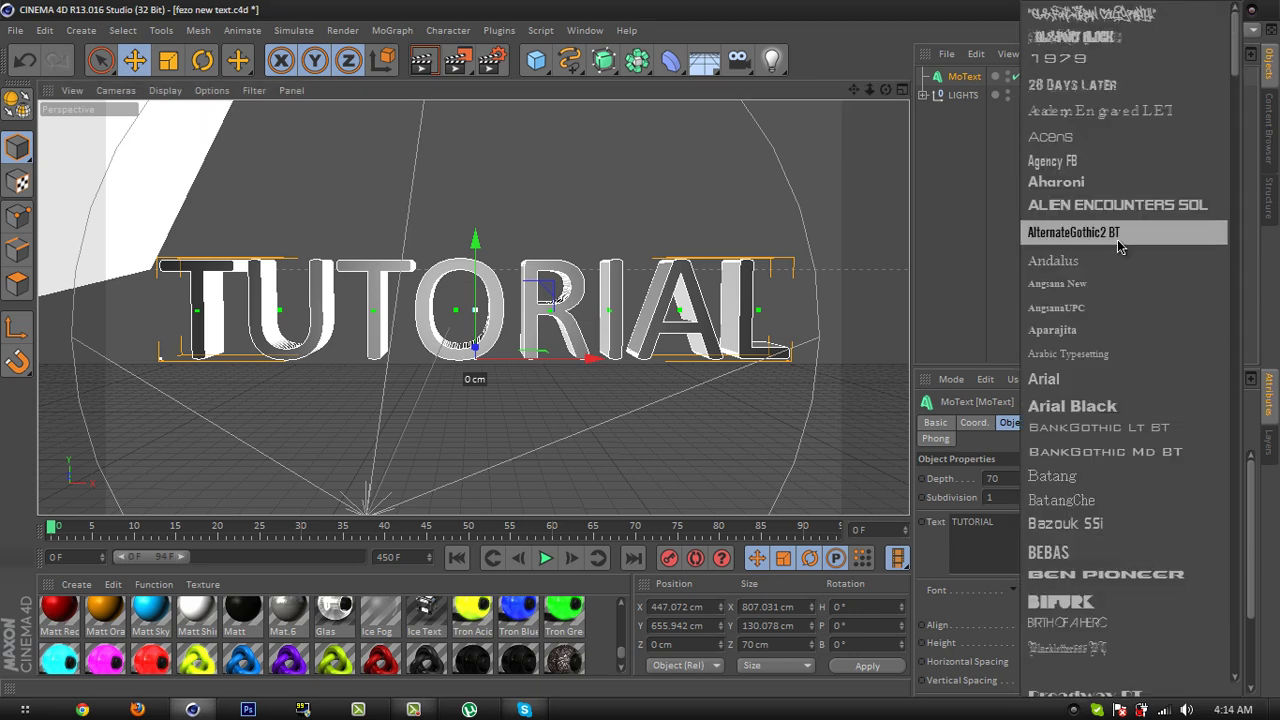
pyautogui.scroll(-8, 1080, 385)
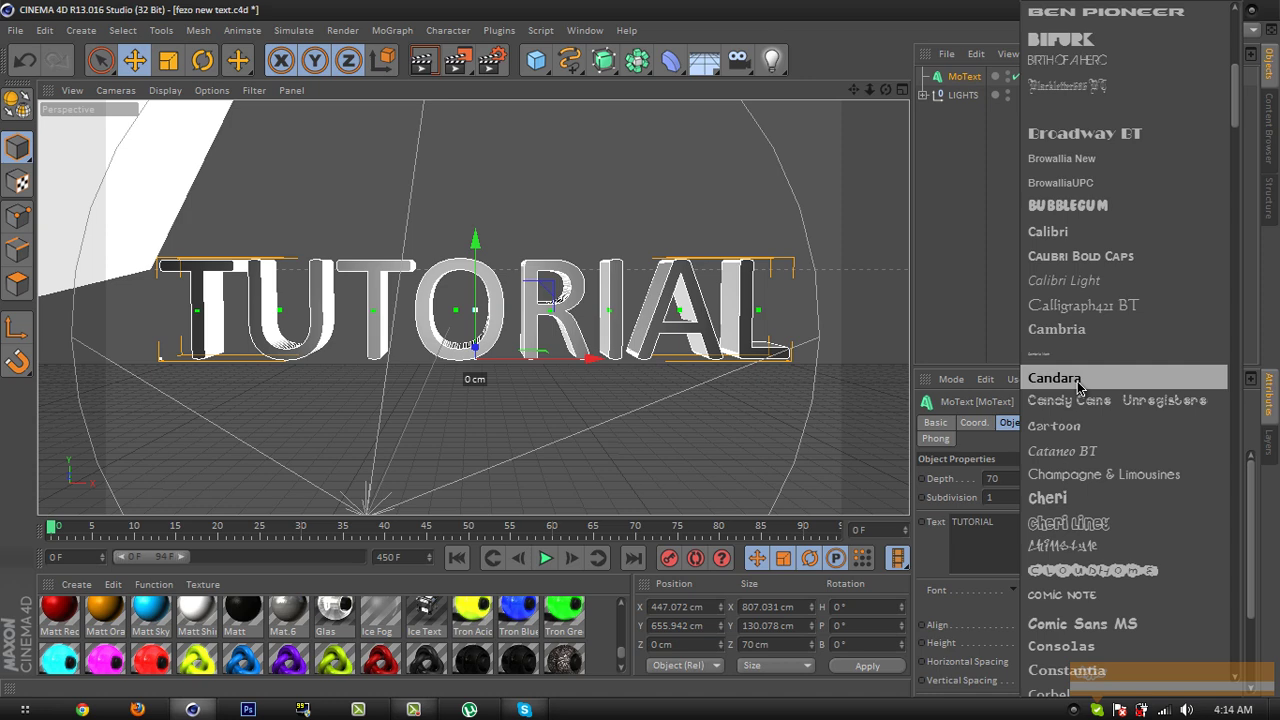
pyautogui.scroll(8, 1078, 388)
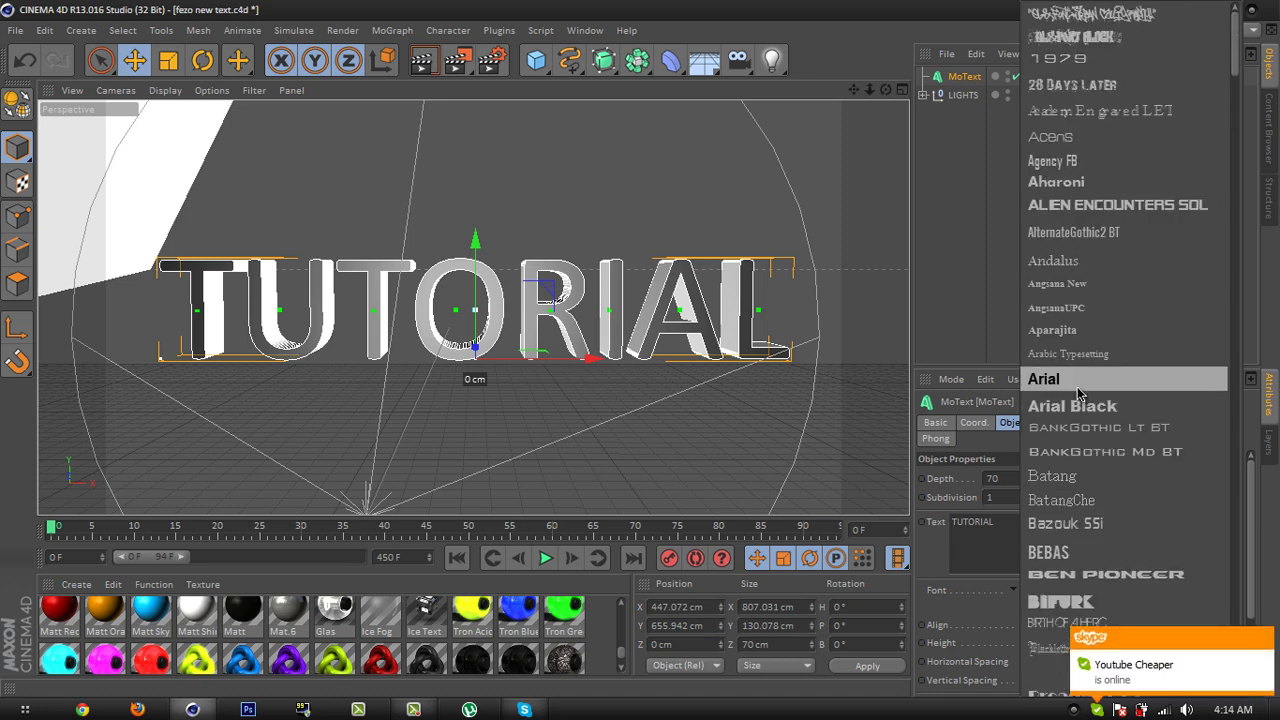
pyautogui.scroll(-2, 1078, 392)
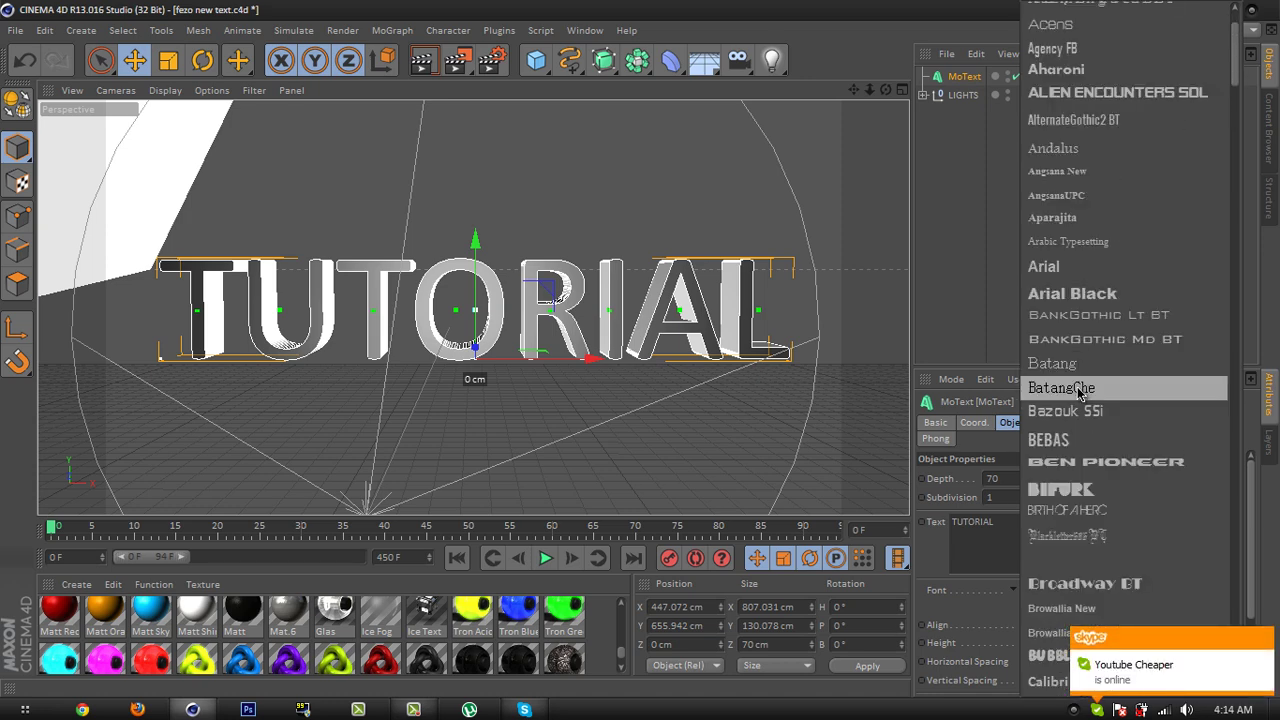
pyautogui.scroll(2, 1110, 252)
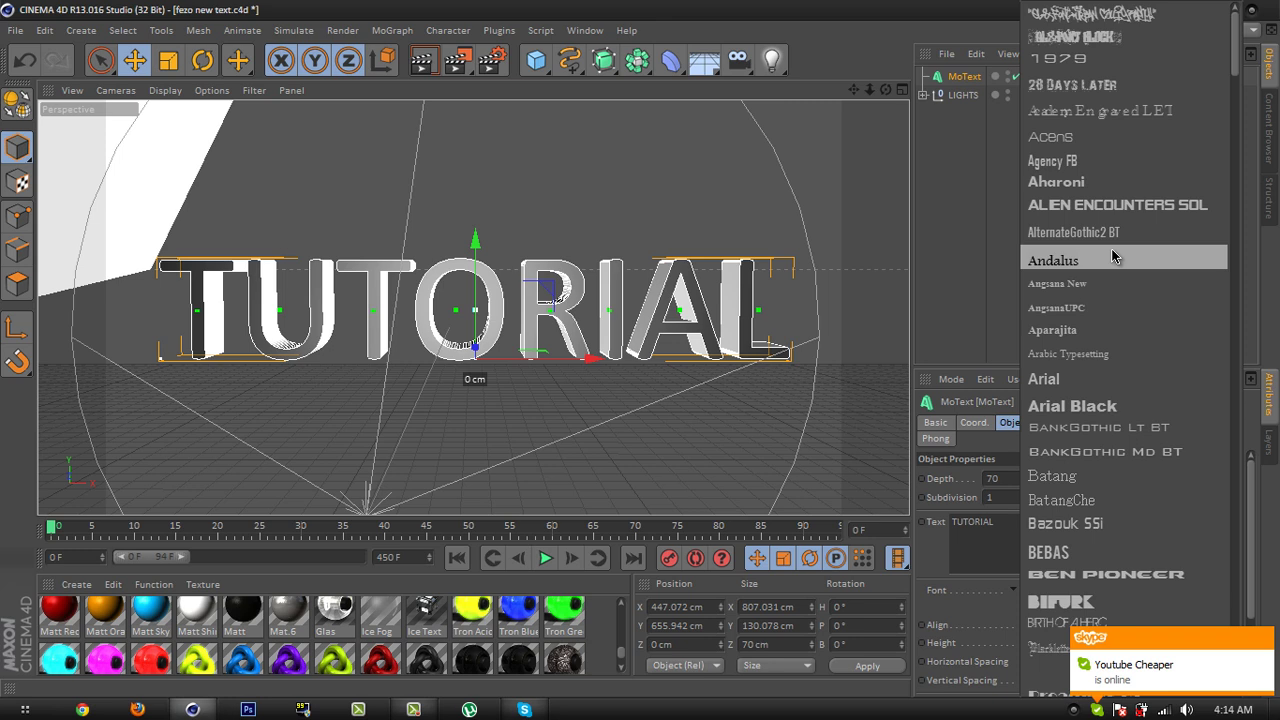
pyautogui.click(1096, 556)
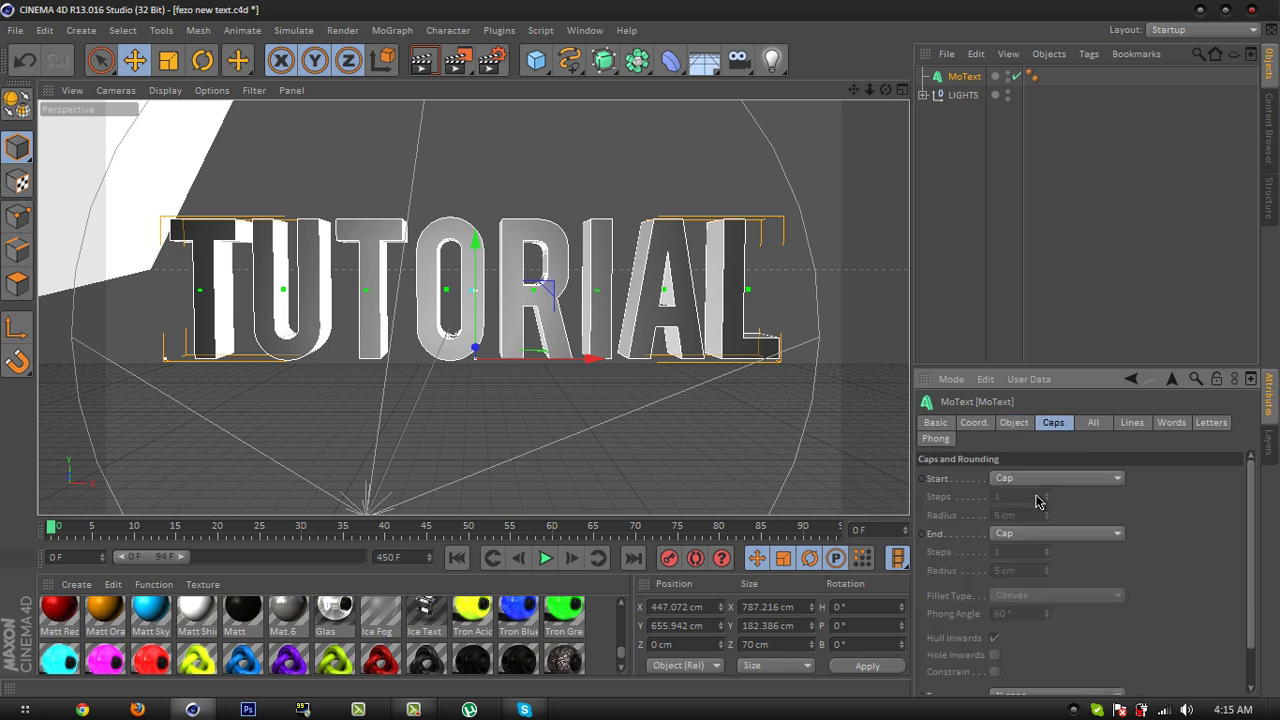
# - Set both the start and end caps of the text to Fillet Cap
pyautogui.click(1058, 424)
pyautogui.click(1037, 481)
pyautogui.click(1015, 554)
pyautogui.click(1030, 534)
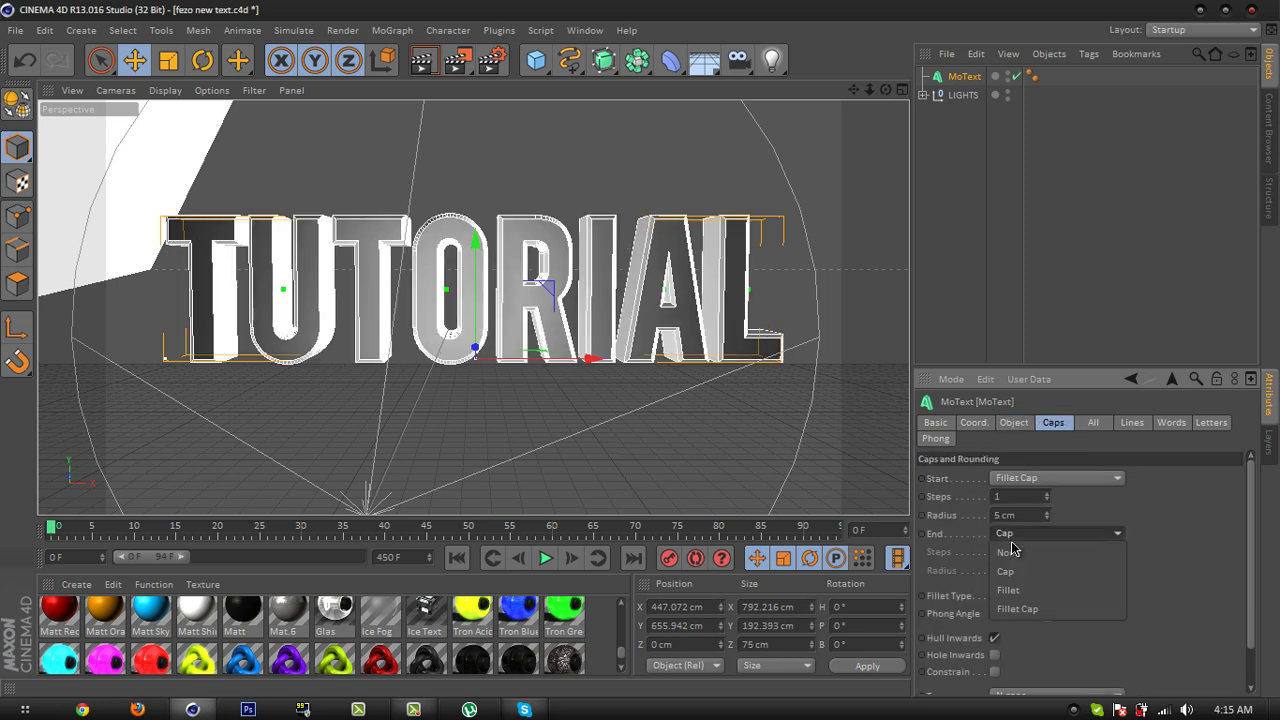
pyautogui.click(1008, 607)
# - Set the start and end fillet radius of the text to 2 cm and deselect the object
pyautogui.moveTo(1026, 515); pyautogui.dragTo(978, 515)
pyautogui.write('2')
pyautogui.moveTo(1016, 570); pyautogui.dragTo(966, 571)
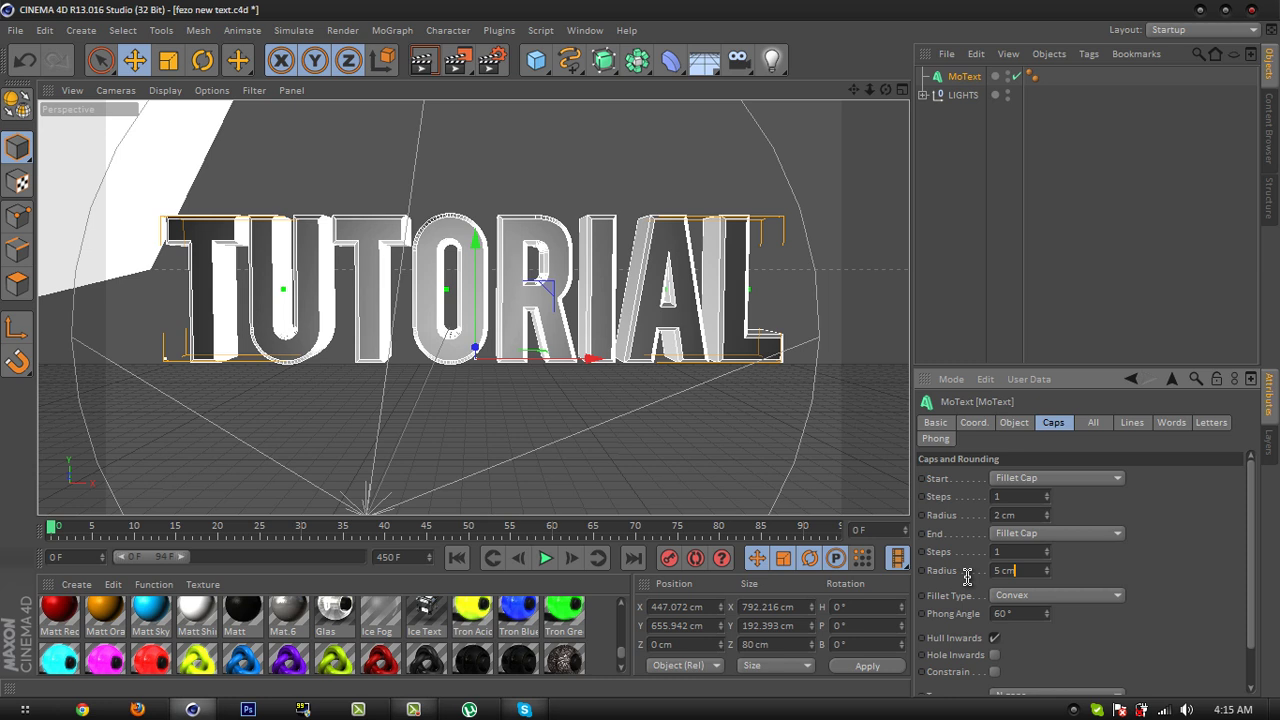
pyautogui.write('2')
pyautogui.click(1033, 552)
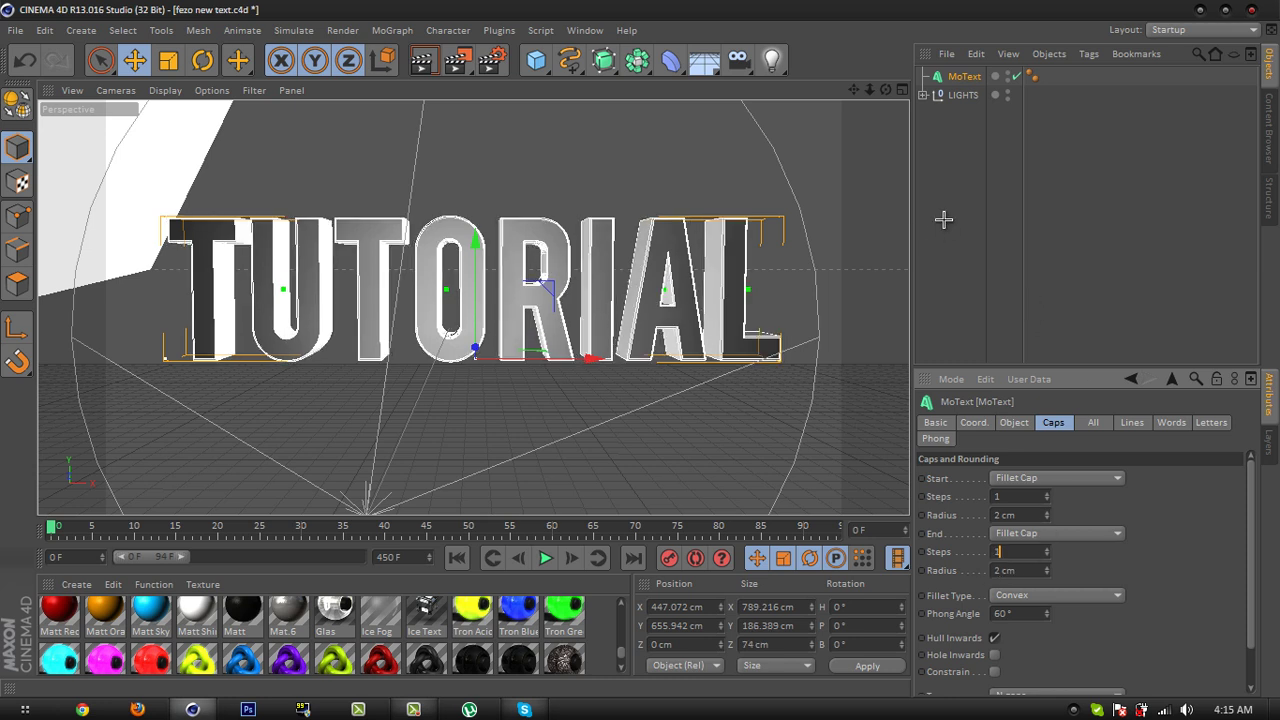
pyautogui.click(989, 274)
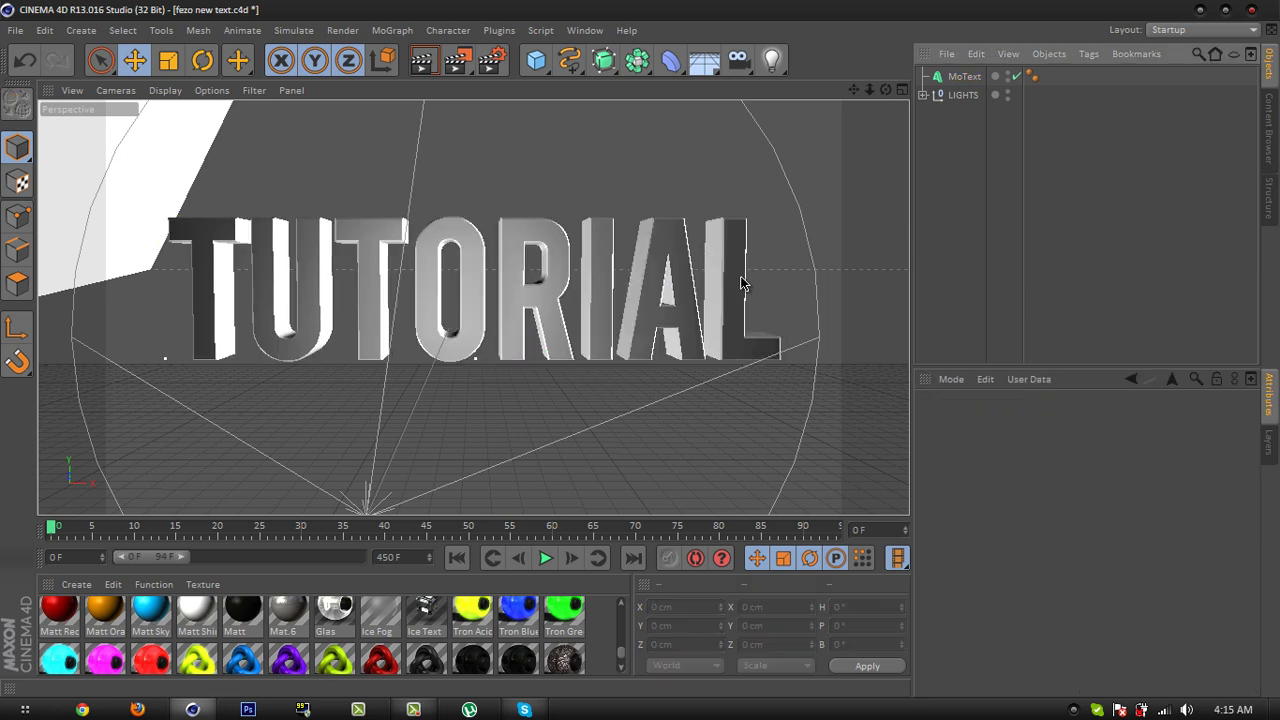
# - Add a Connect object and place the MoText inside it as a child, with the hierarchy collapsed
pyautogui.click(635, 63)
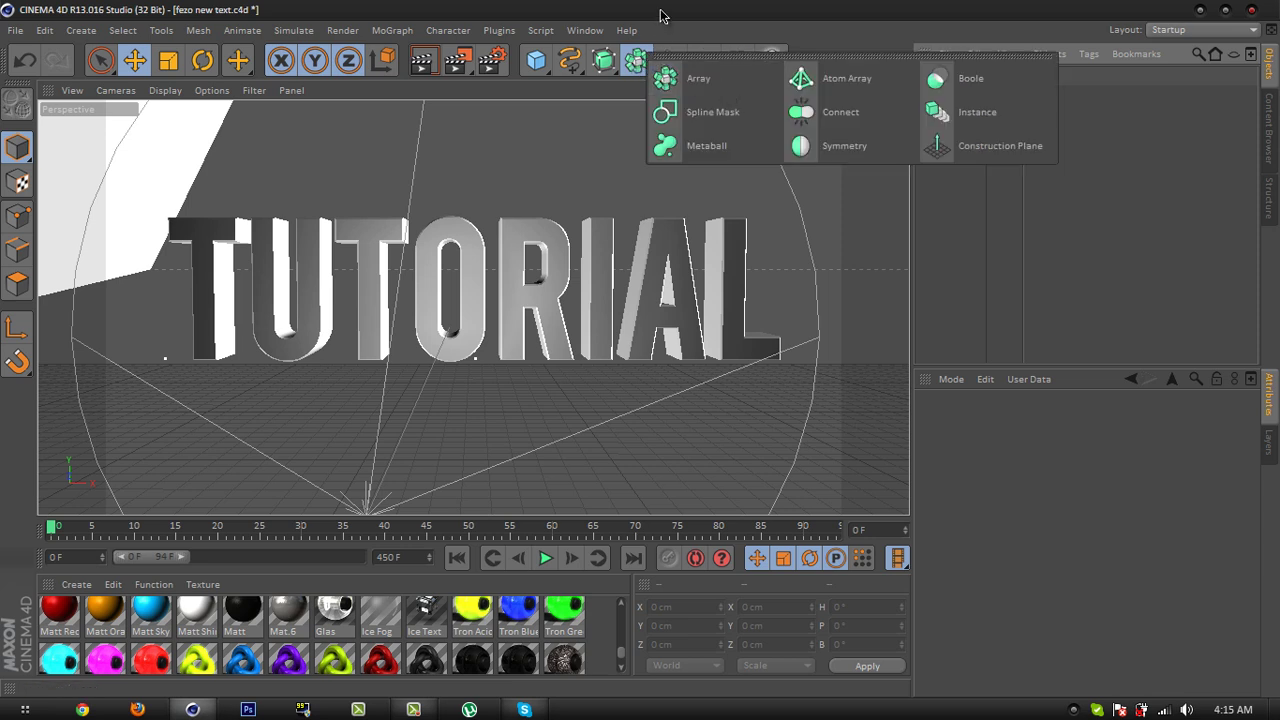
pyautogui.click(638, 63)
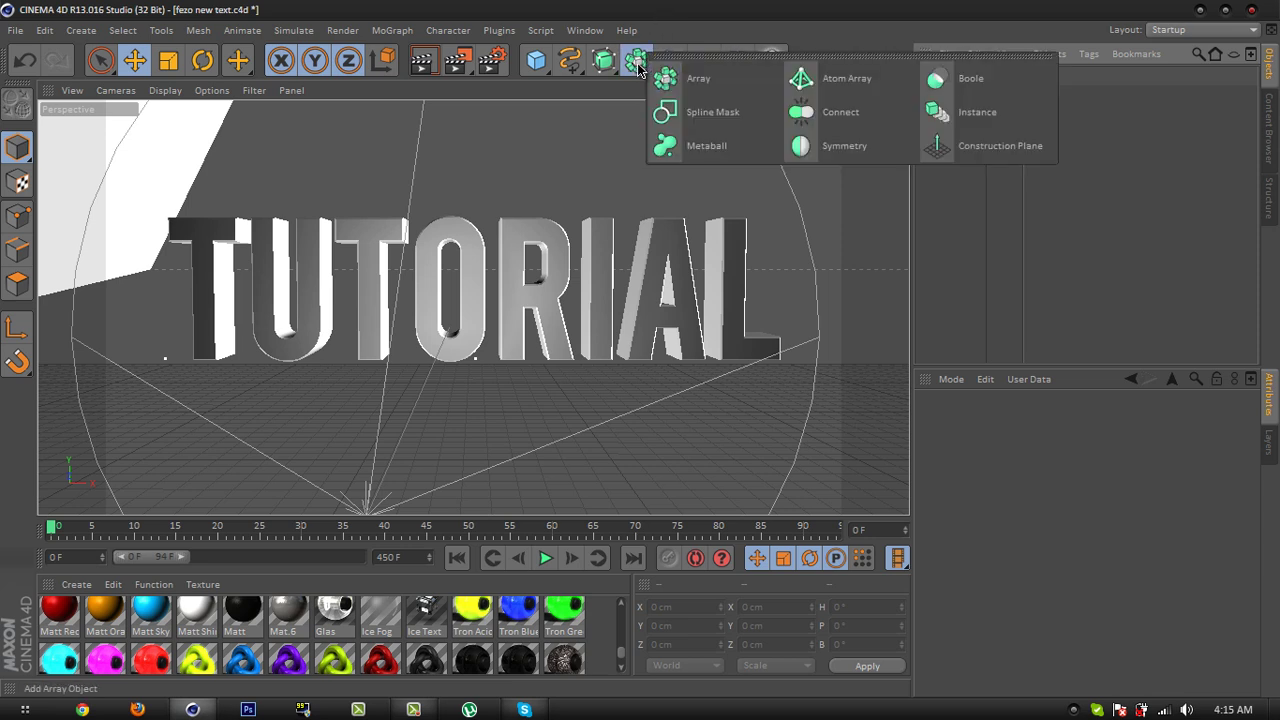
pyautogui.click(866, 125)
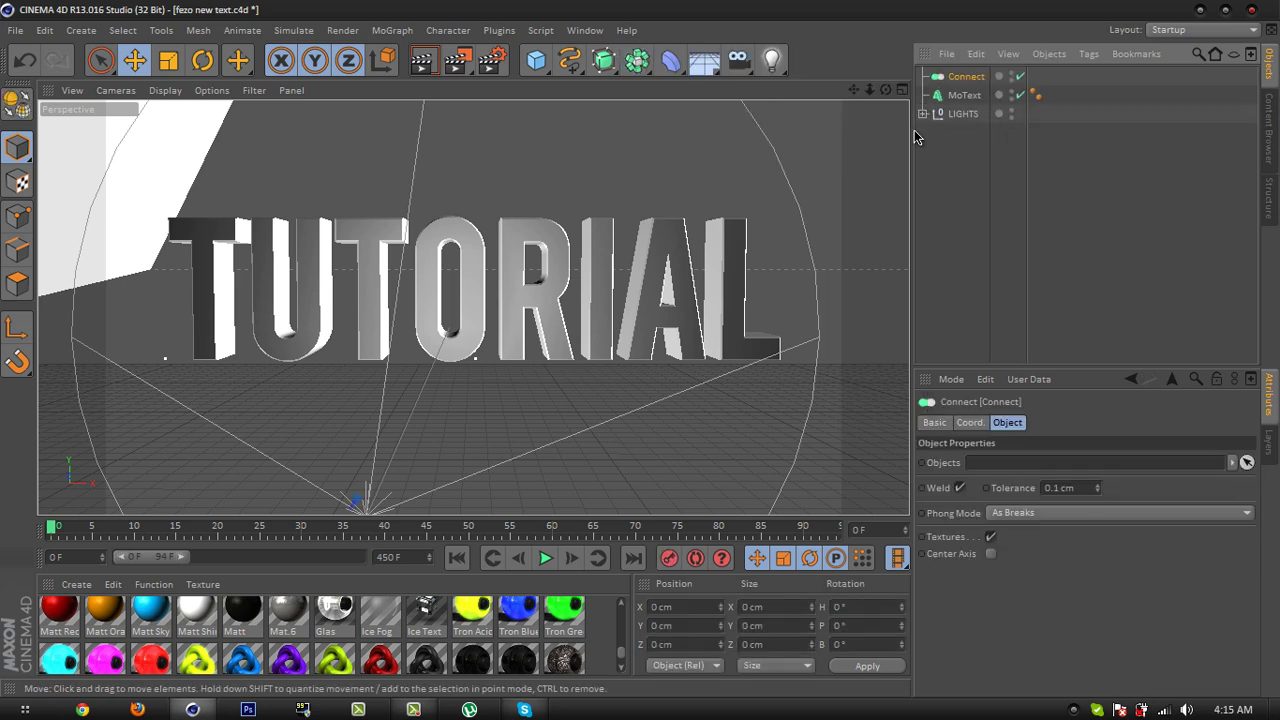
pyautogui.click(964, 95)
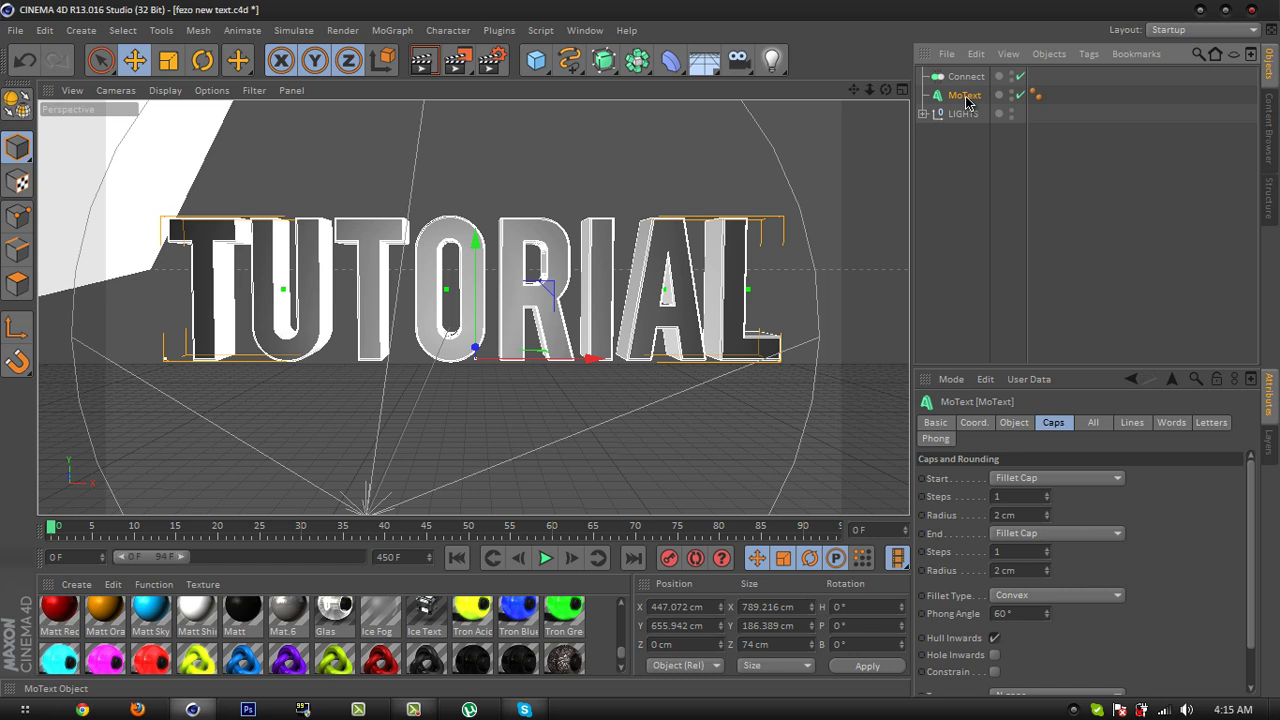
pyautogui.moveTo(967, 100); pyautogui.dragTo(965, 77)
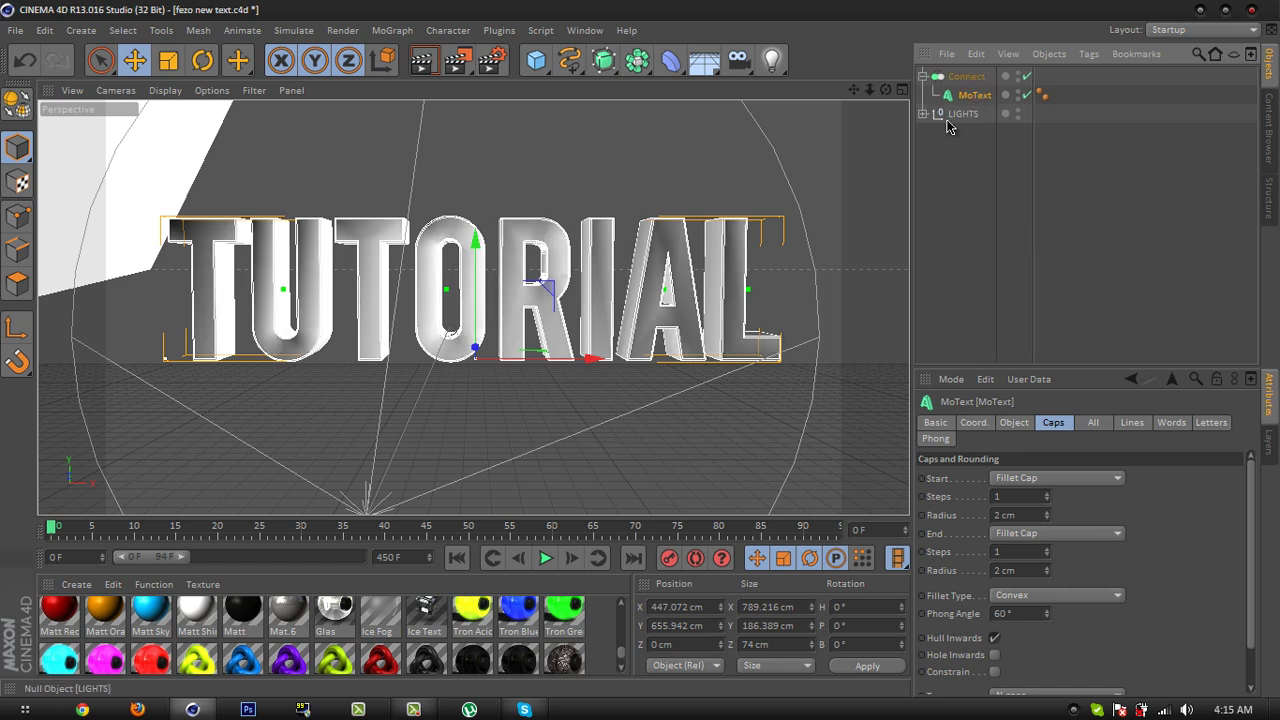
pyautogui.click(922, 77)
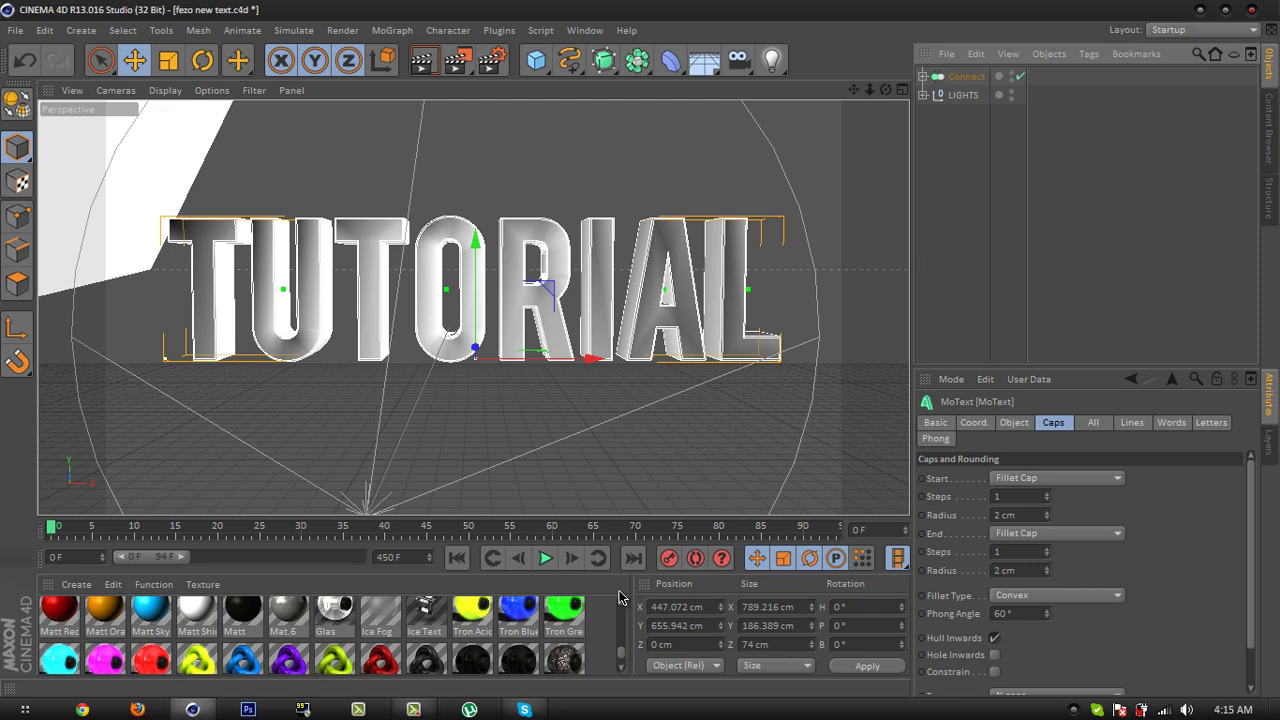
# - Apply the Rated White material to the Connect object
pyautogui.scroll(5, 621, 655)
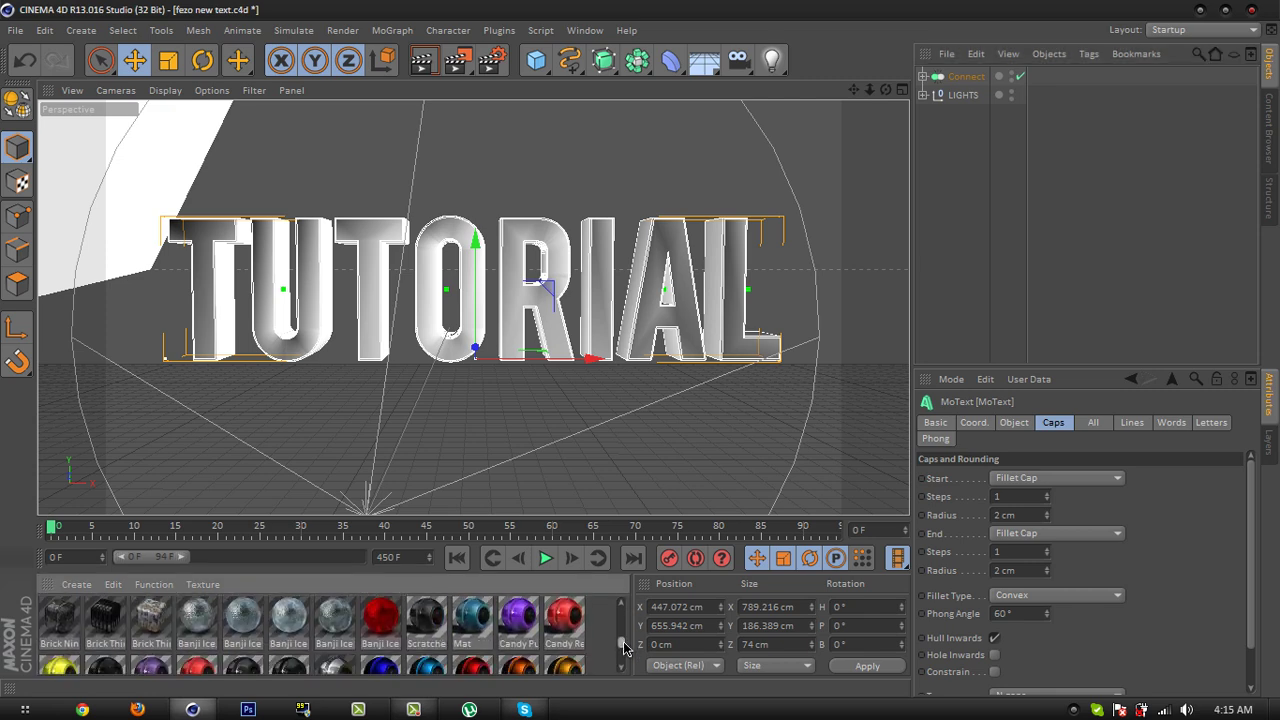
pyautogui.scroll(-3, 621, 655)
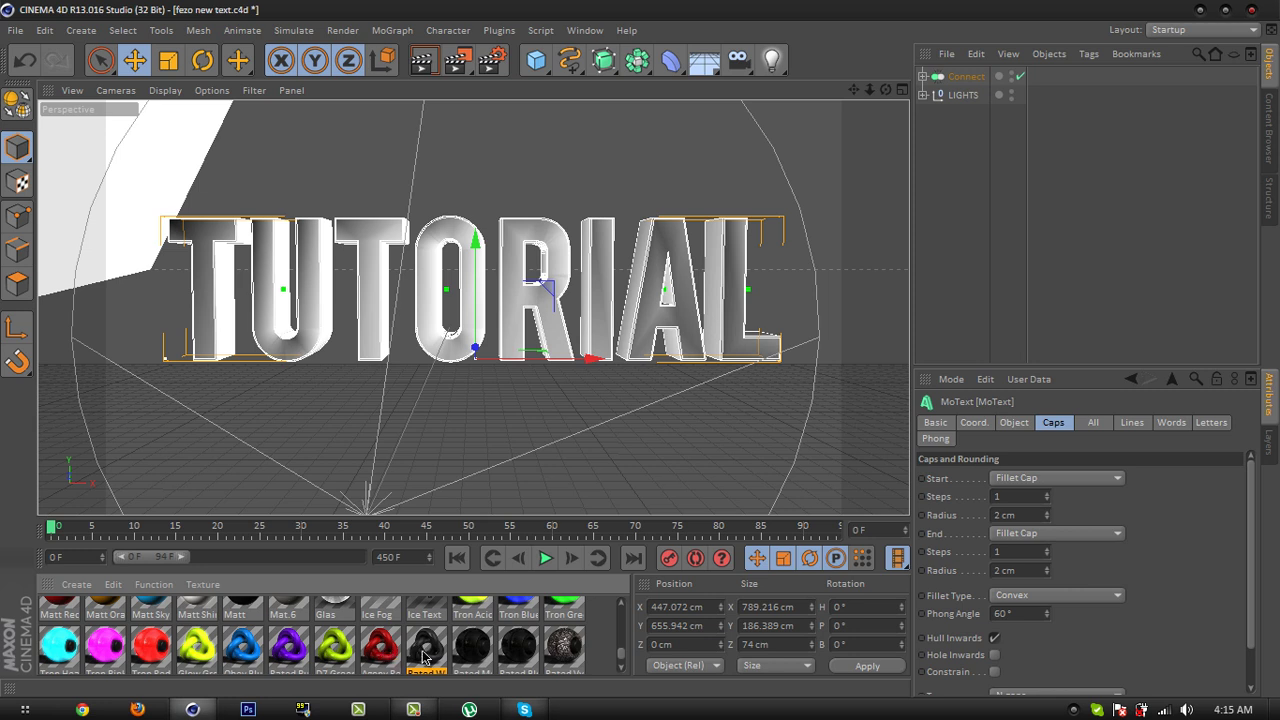
pyautogui.moveTo(424, 657); pyautogui.dragTo(982, 84)
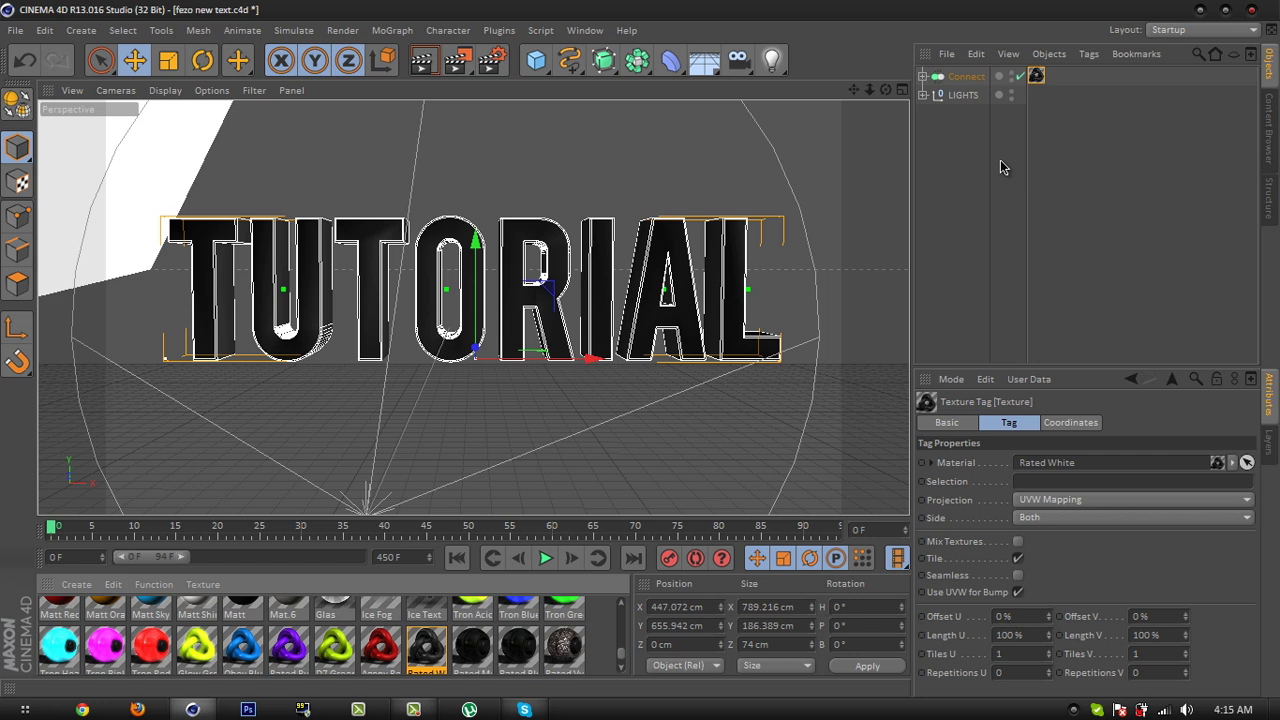
# - Set the projection of the Connect object's Rated White texture to Cubic
pyautogui.click(1036, 80)
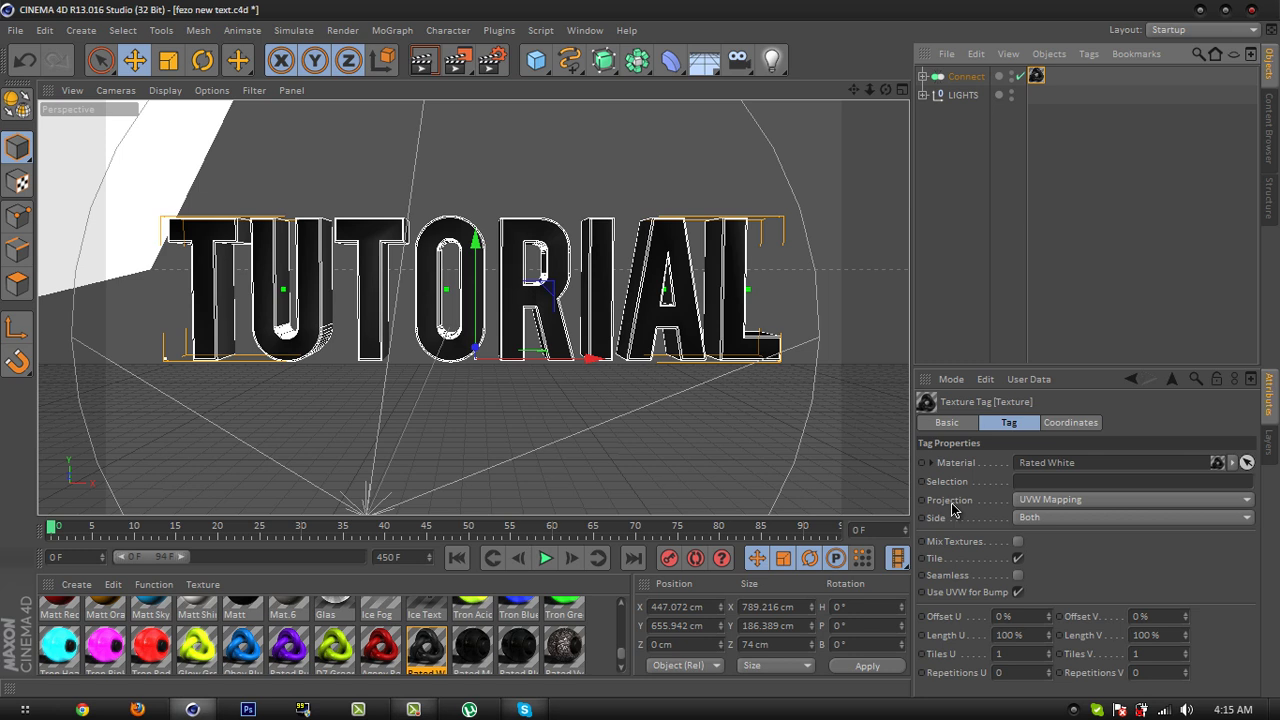
pyautogui.click(1052, 500)
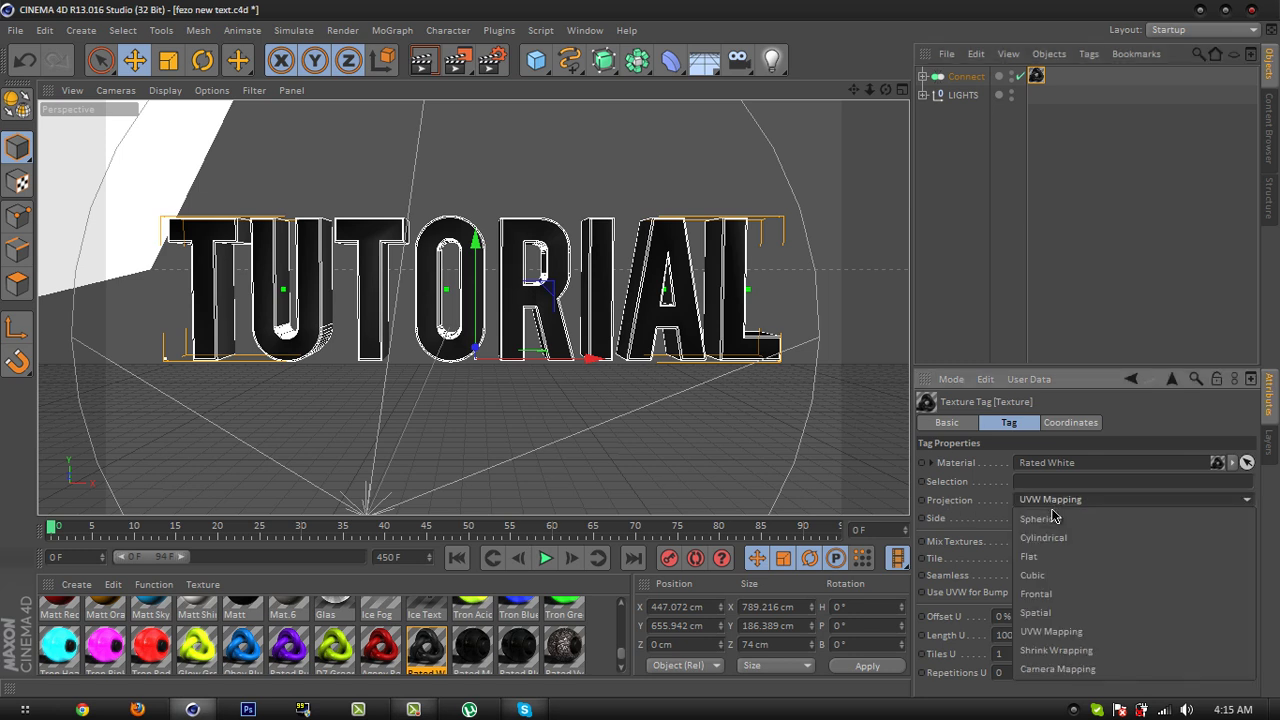
pyautogui.click(1049, 576)
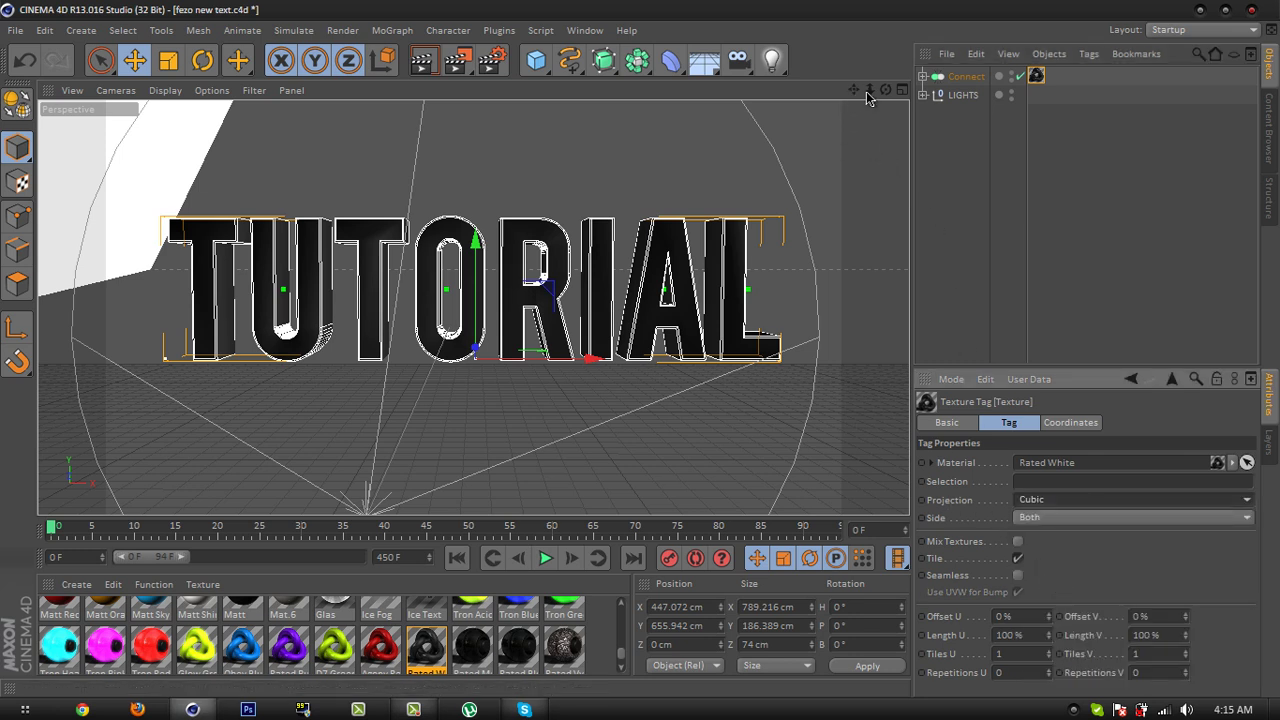
# - Render the viewport to preview the textured TUTORIAL text, and examine the LIGHTS setup surrounding it
pyautogui.click(431, 66)
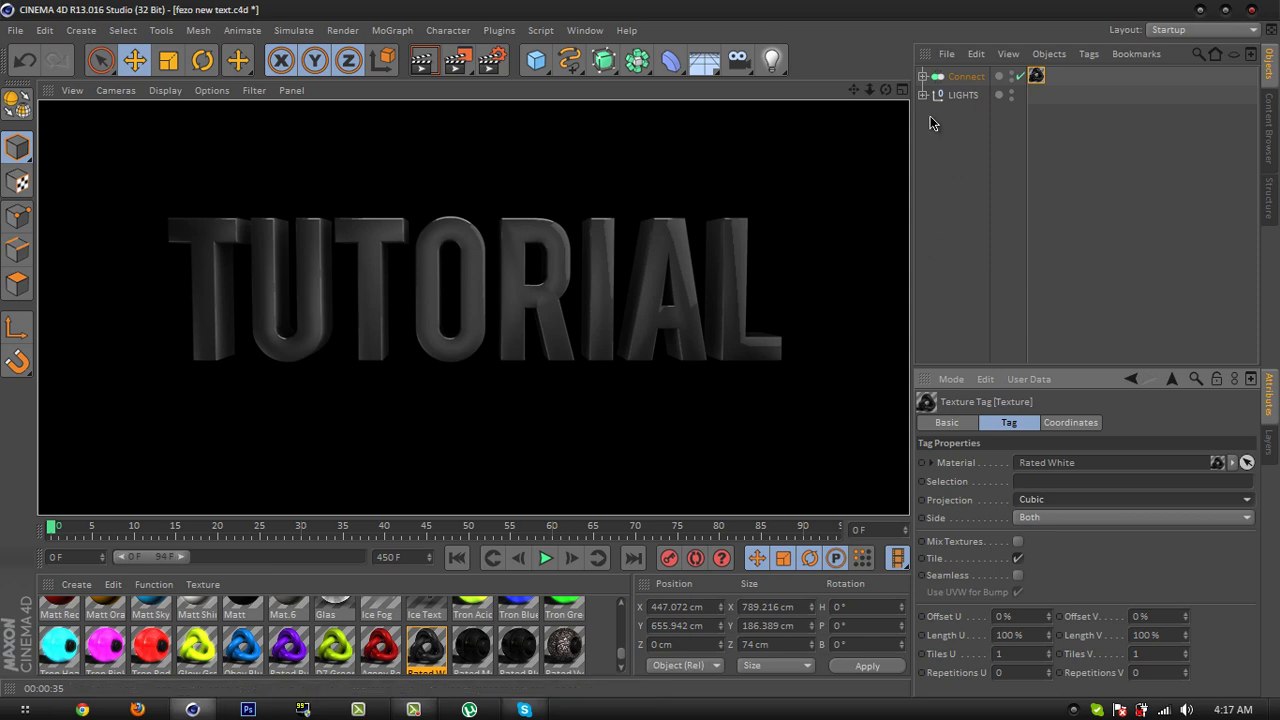
pyautogui.click(961, 95)
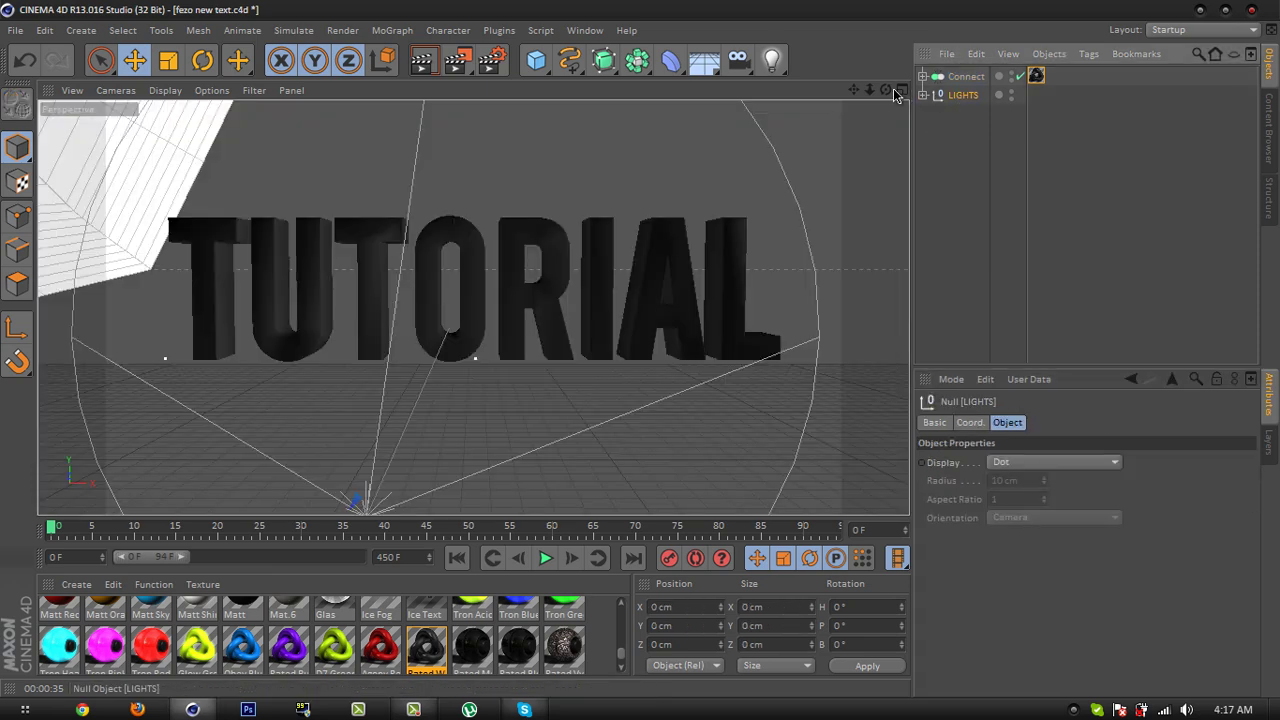
pyautogui.moveTo(869, 90); pyautogui.dragTo(641, 356)
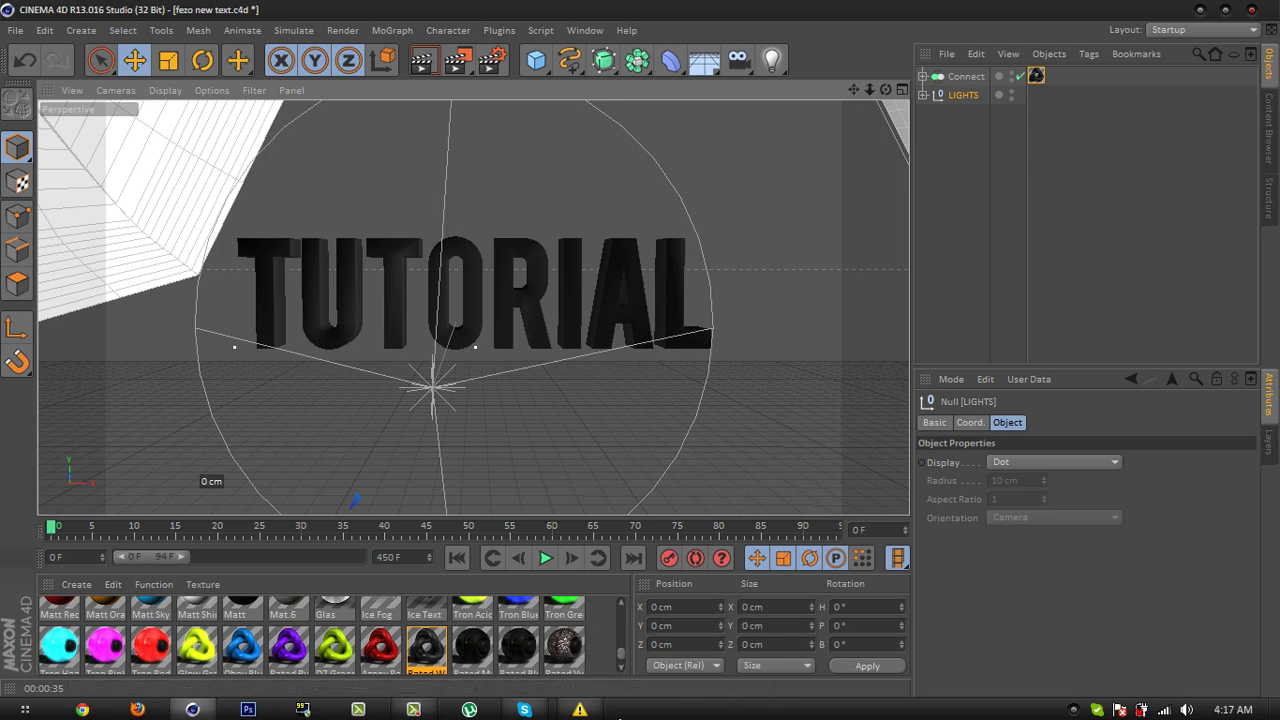
pyautogui.click(861, 170)
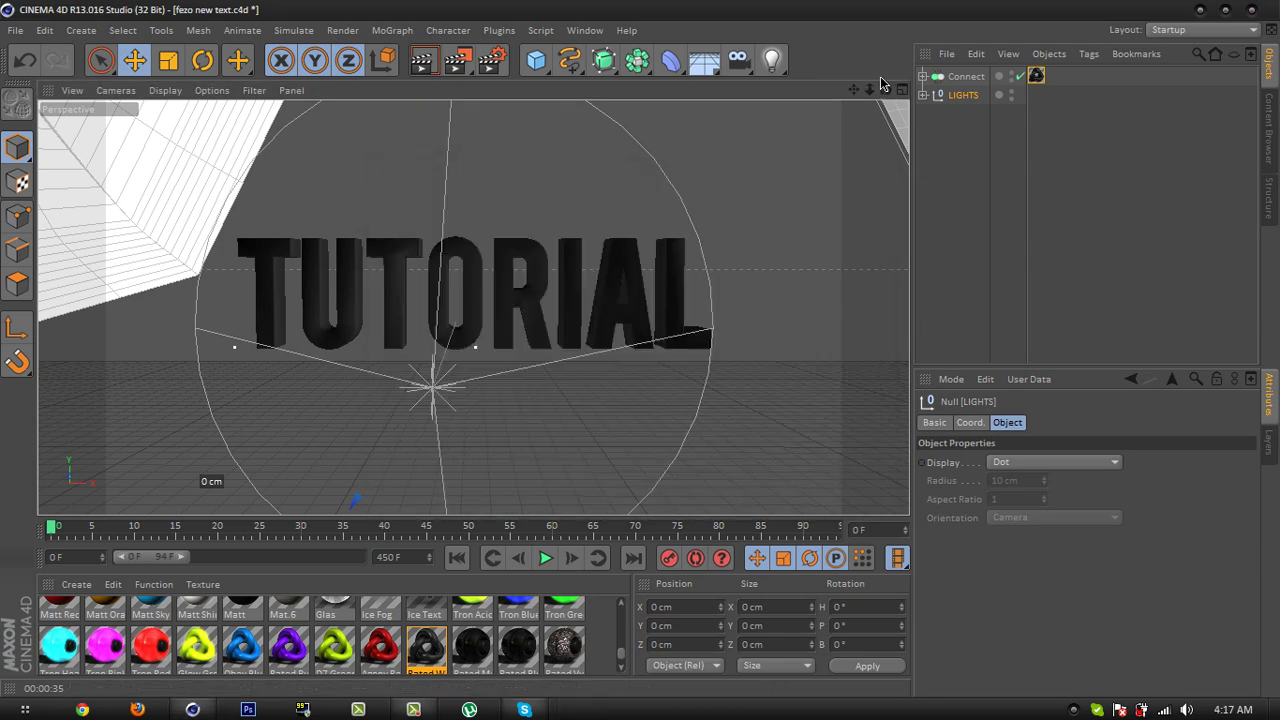
pyautogui.moveTo(871, 90); pyautogui.dragTo(640, 346)
pyautogui.click(924, 153)
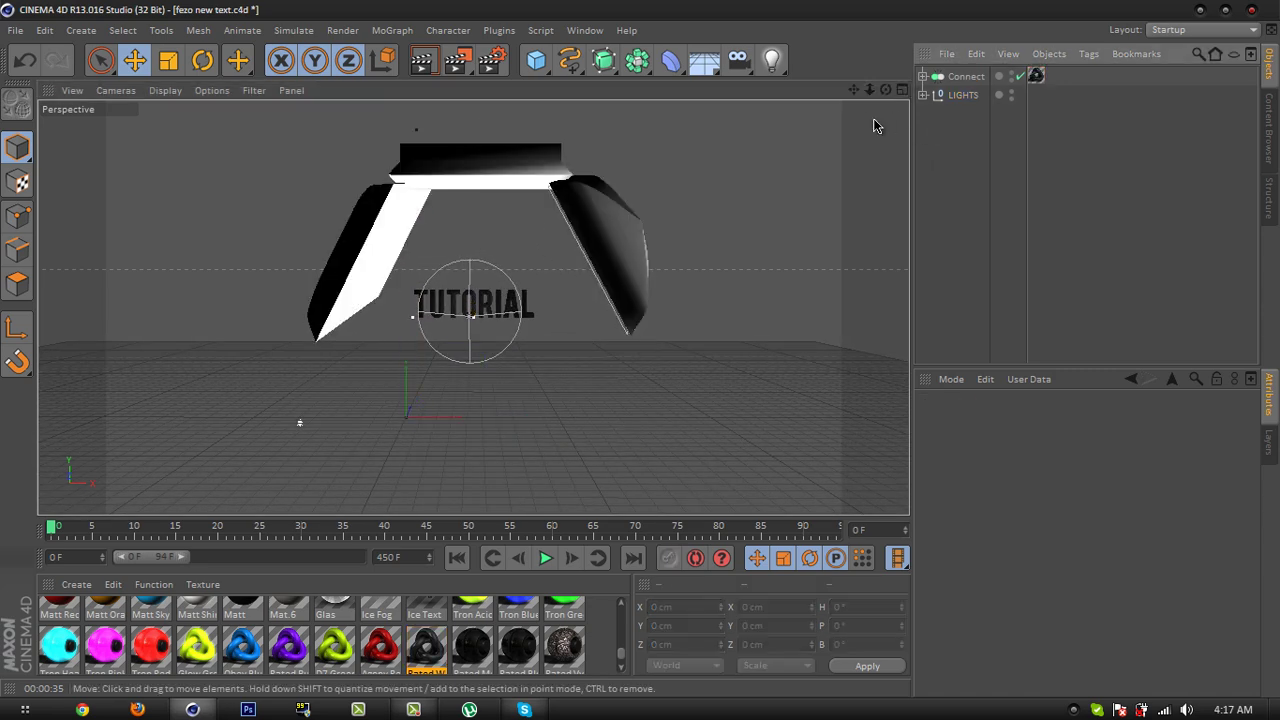
pyautogui.moveTo(641, 338); pyautogui.dragTo(639, 349)
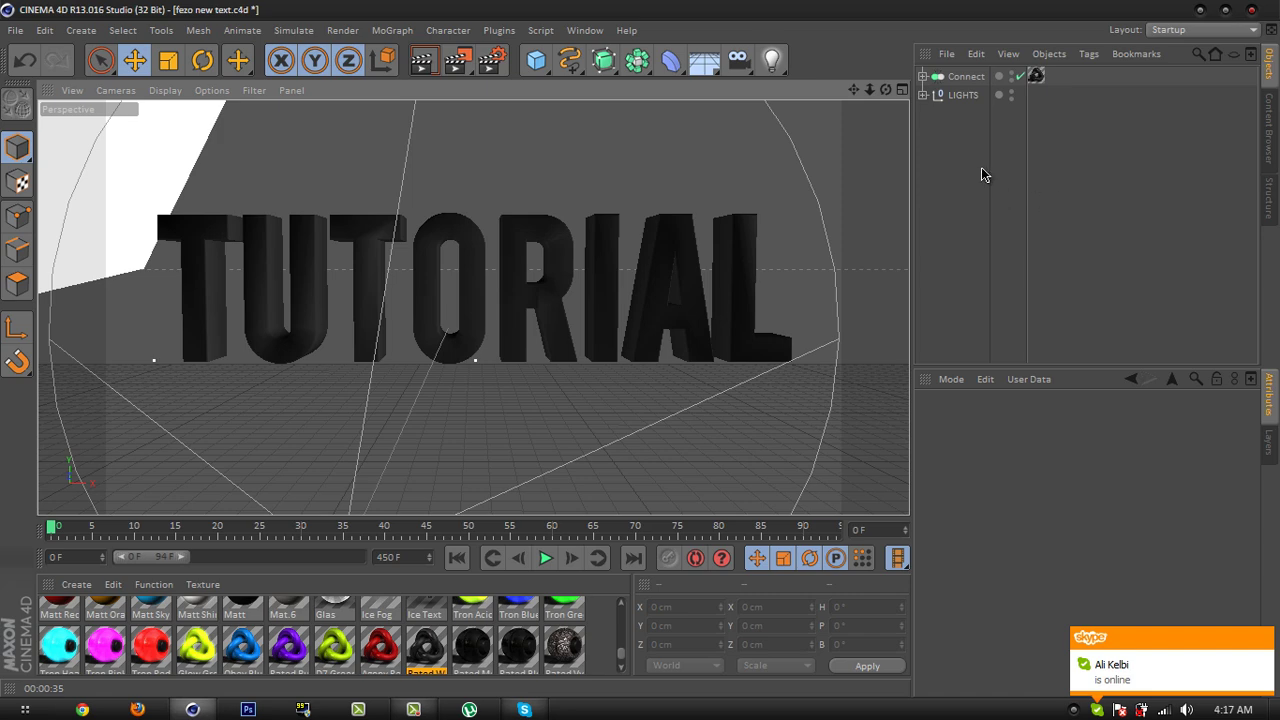
# - Minimize the Cinema 4D window to show the desktop
pyautogui.click(1199, 11)
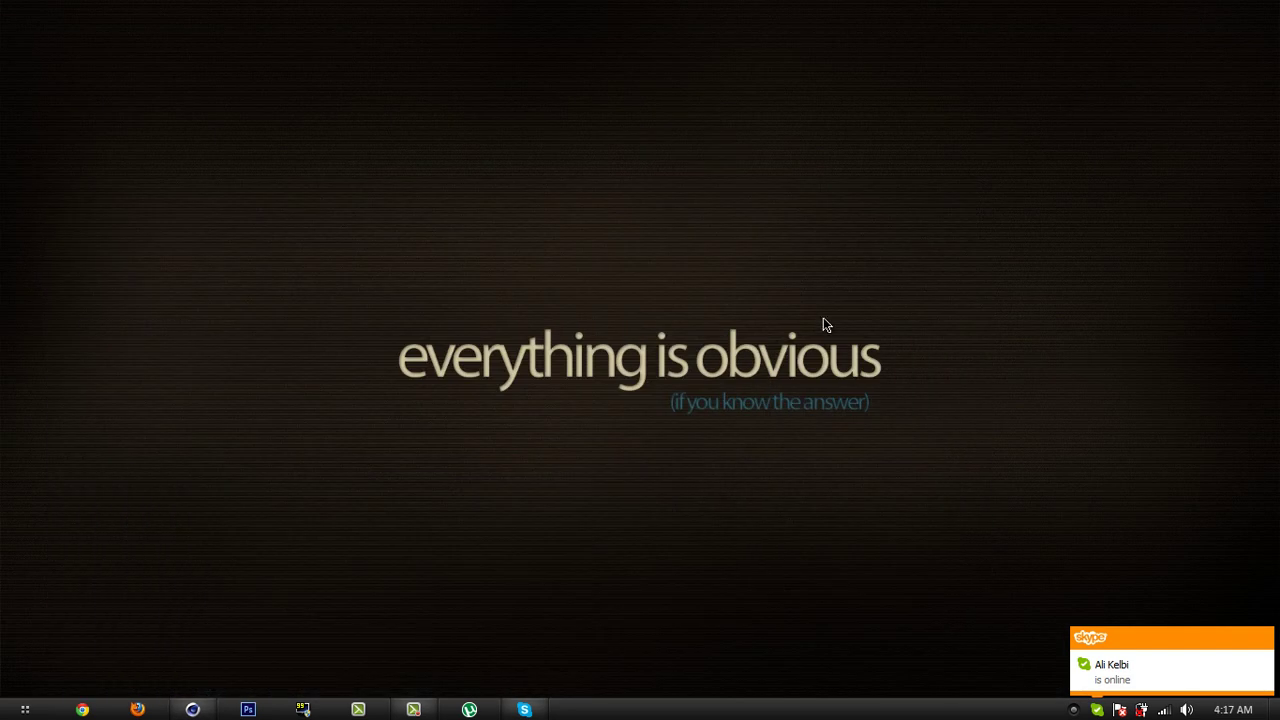